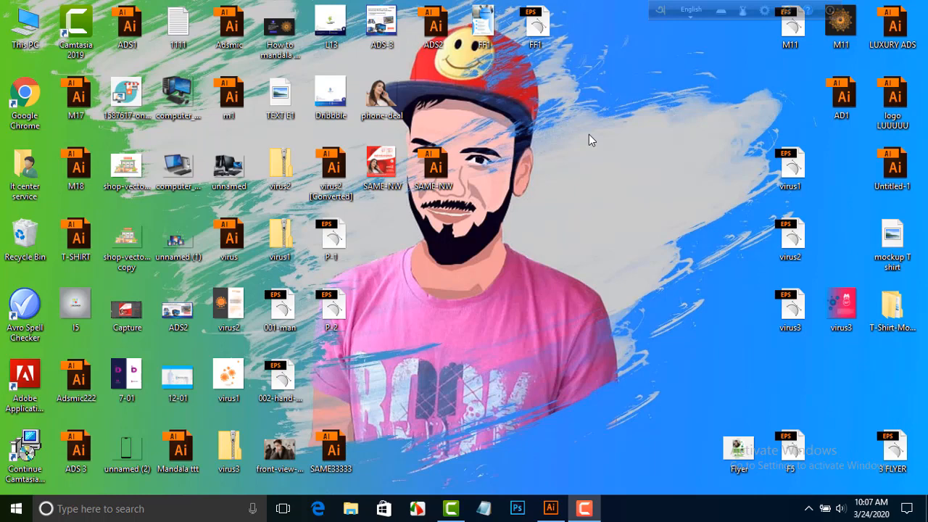
pyautogui.rightClick(589, 135)
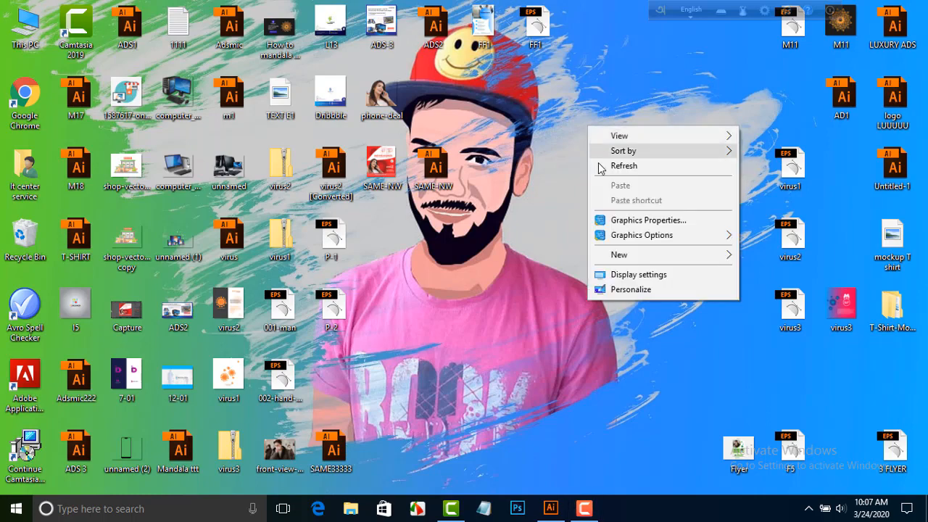
pyautogui.click(600, 166)
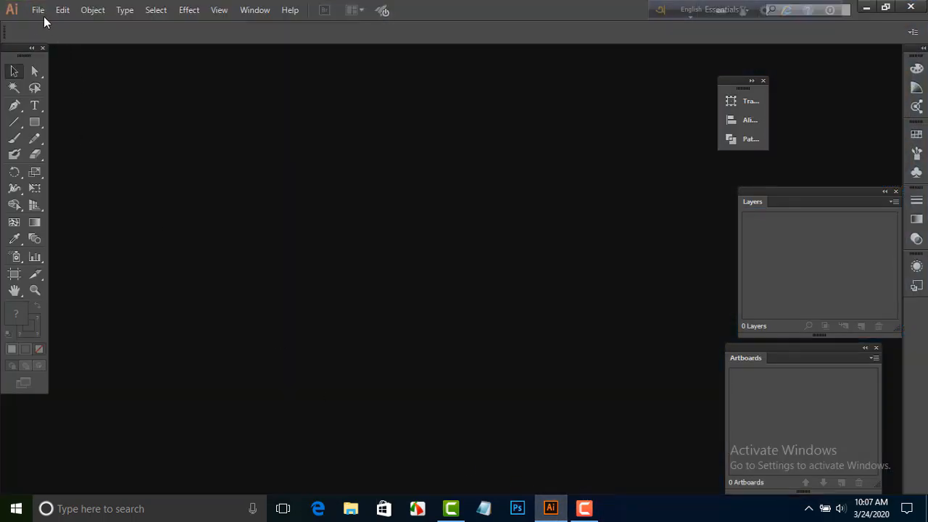
# Step: Create a new 1000 x 1000 px document in Adobe Illustrator with RGB color mode and High (300 ppi) raster effects
pyautogui.click(38, 12)
pyautogui.click(52, 26)
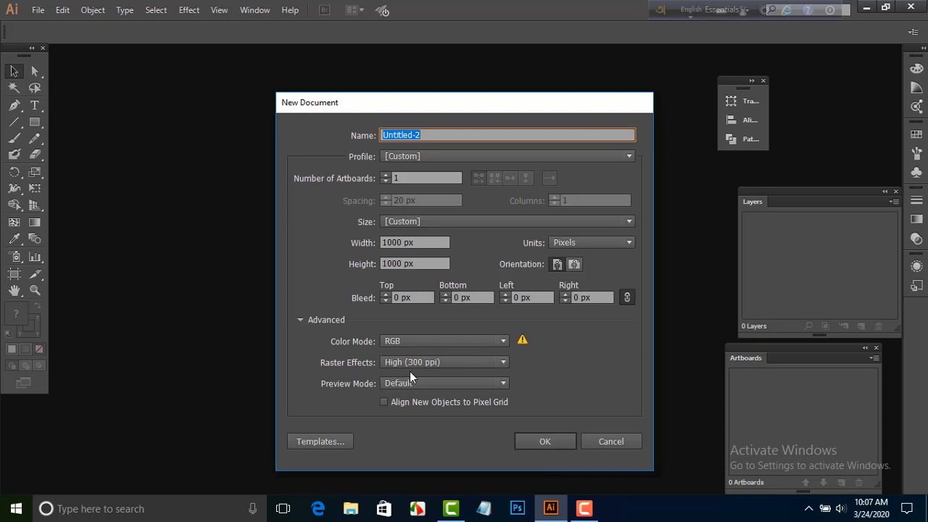
pyautogui.click(543, 442)
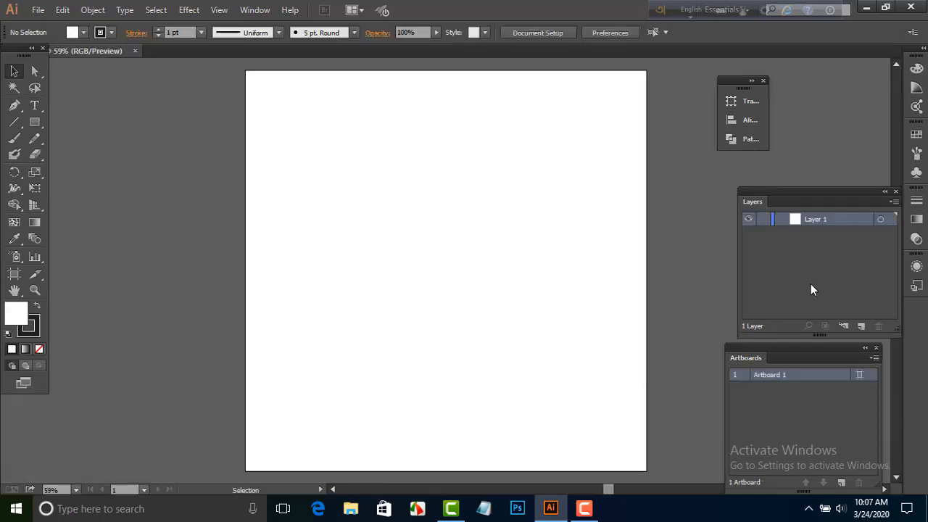
# Step: Rename Layer 1 as "work area"
pyautogui.doubleClick(808, 219)
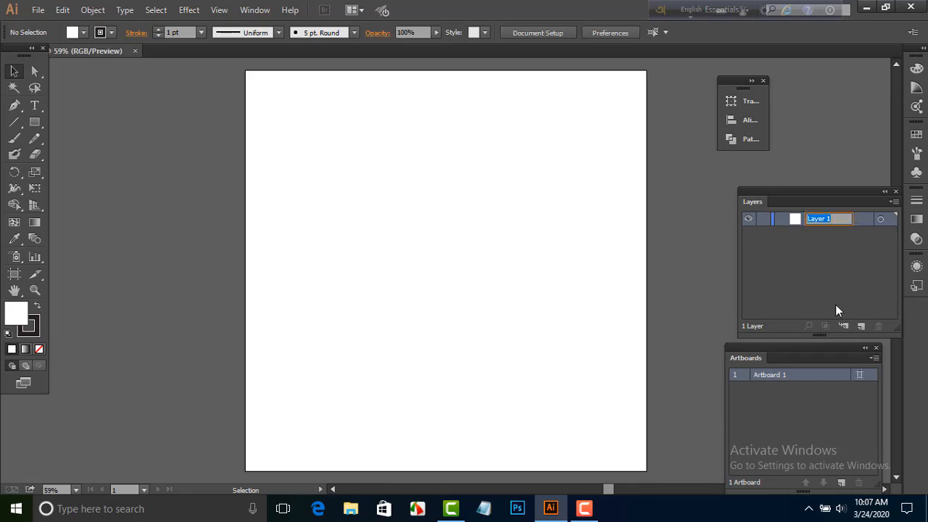
pyautogui.write('work area')
pyautogui.press('Return')
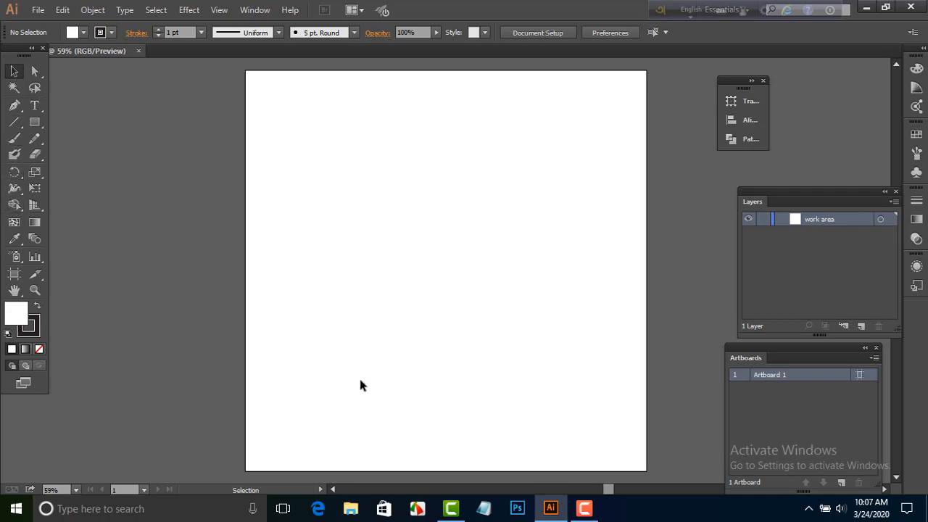
# Step: Draw a vertical line extending past both ends of the artboard and center it on the artboard horizontally and vertically
pyautogui.hotkey('ctrl', '-')
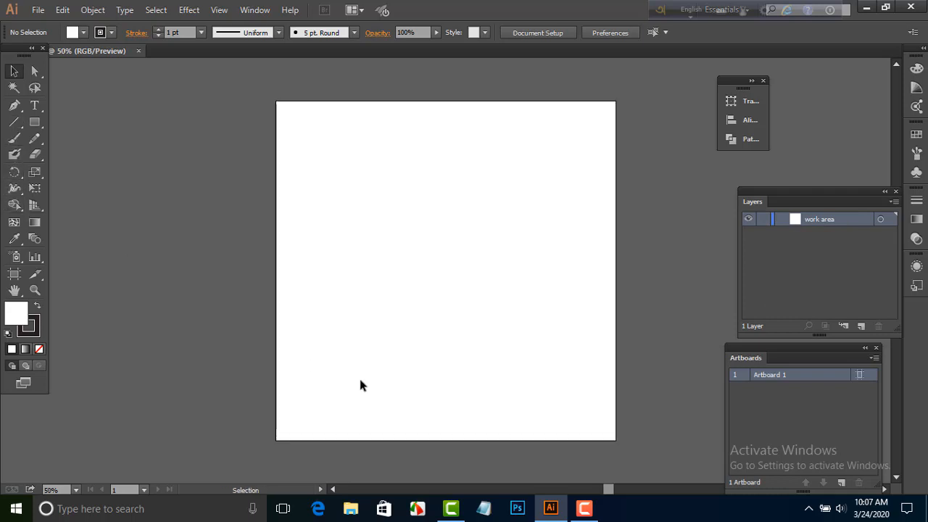
pyautogui.click(11, 125)
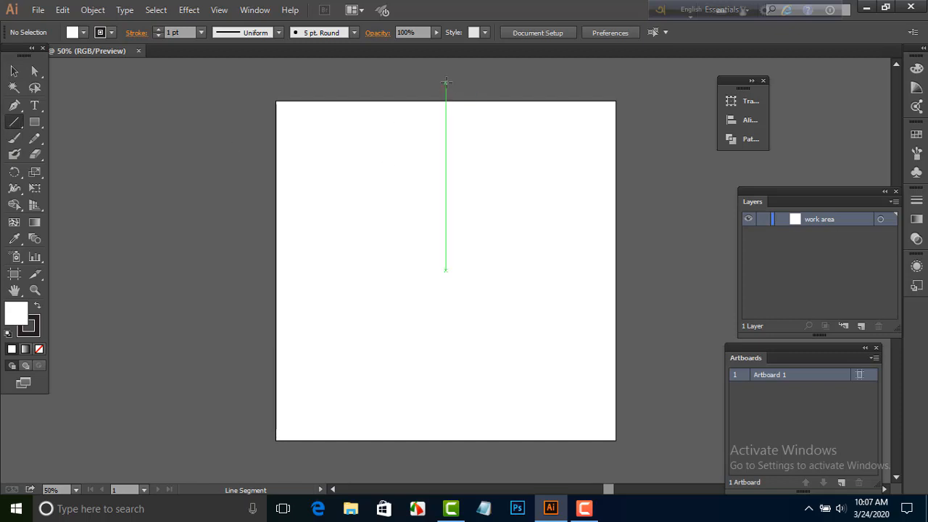
pyautogui.moveTo(446, 81); pyautogui.dragTo(440, 468)
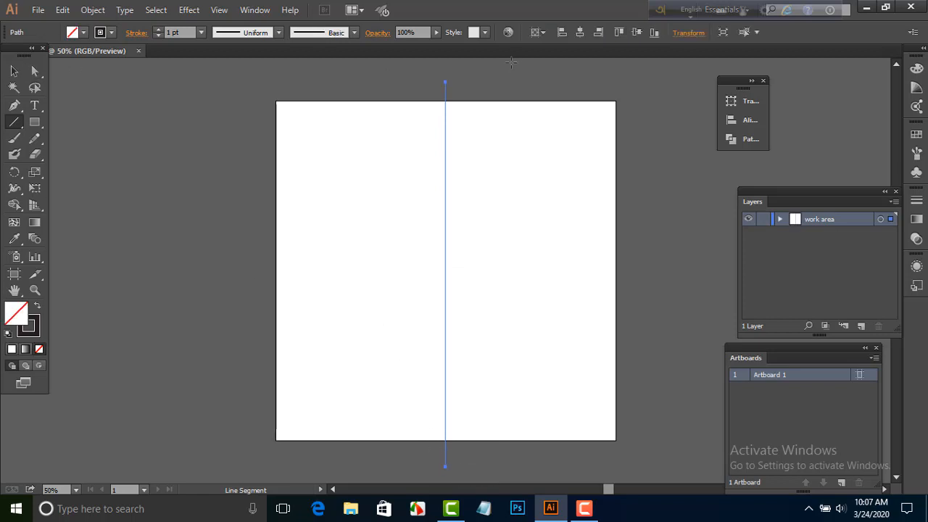
pyautogui.click(540, 31)
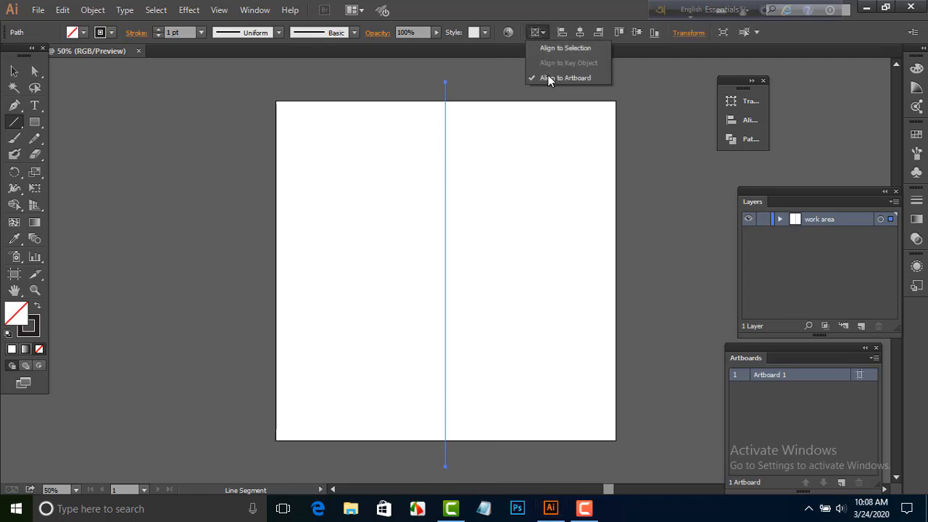
pyautogui.click(581, 32)
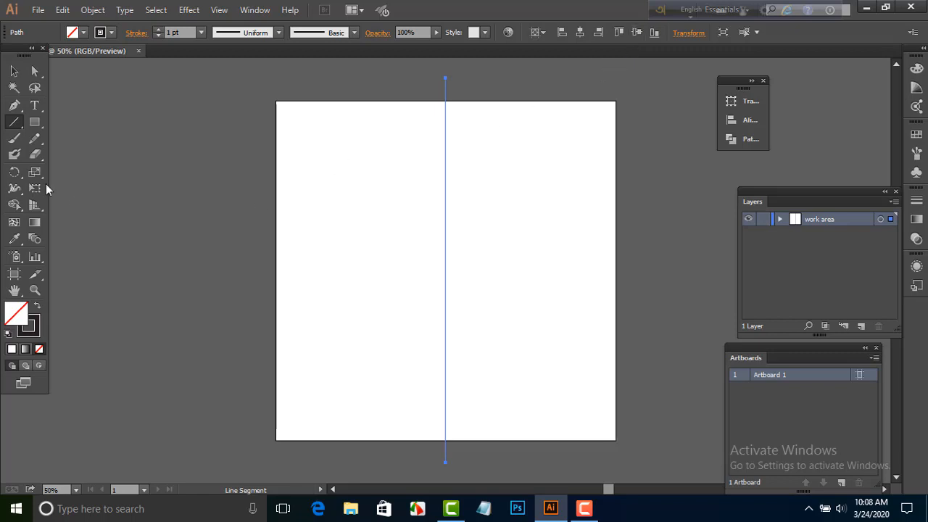
# Step: Try to draw a diagonal line segment across the vertical line and undo it
pyautogui.moveTo(388, 166); pyautogui.dragTo(480, 248)
pyautogui.hotkey('ctrl', 'z')
# Step: Make a copy of the vertical line rotated by 90° to form a cross through the artboard's center
pyautogui.click(13, 70)
pyautogui.click(418, 191)
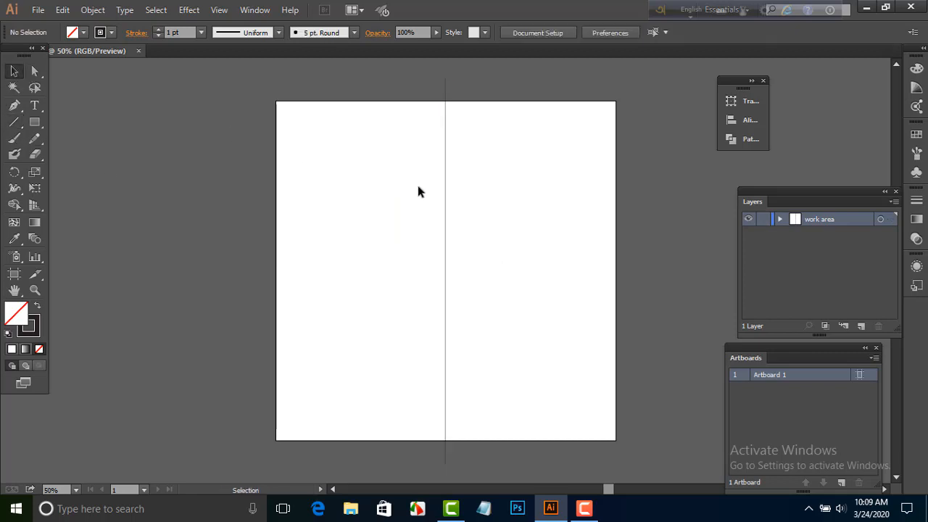
pyautogui.moveTo(417, 191); pyautogui.dragTo(570, 332)
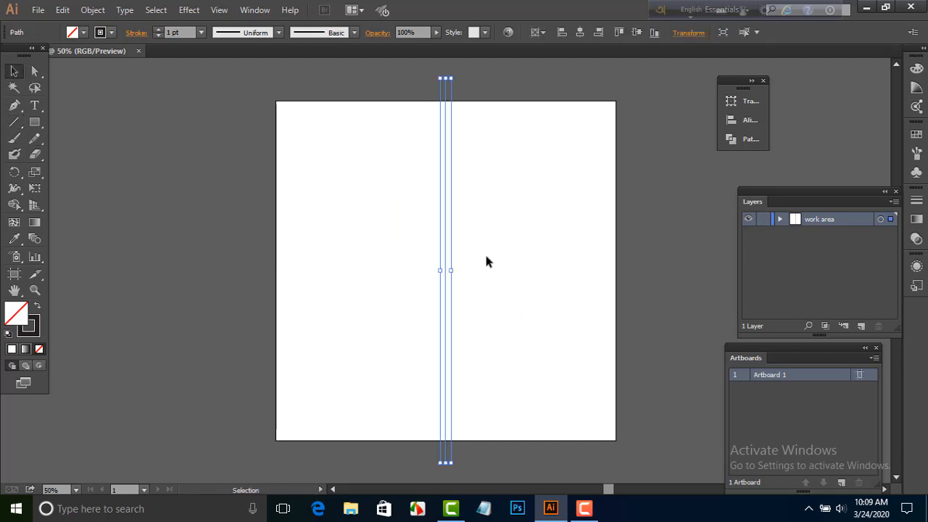
pyautogui.rightClick(444, 231)
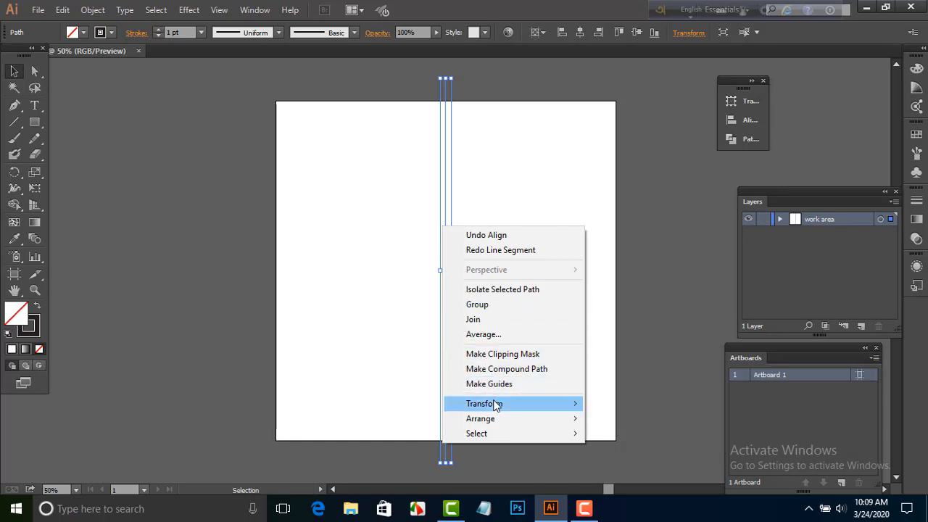
pyautogui.moveTo(495, 404)
pyautogui.click(618, 320)
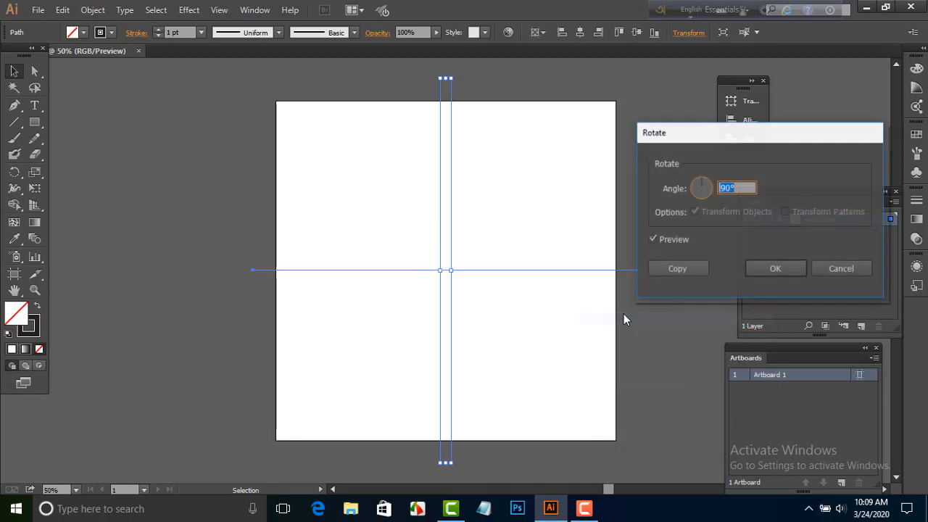
pyautogui.click(733, 188)
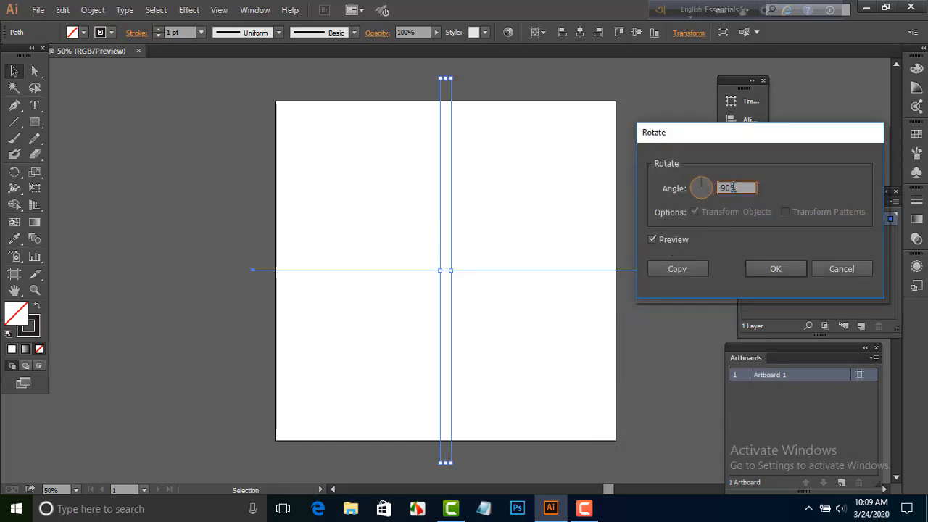
pyautogui.click(652, 236)
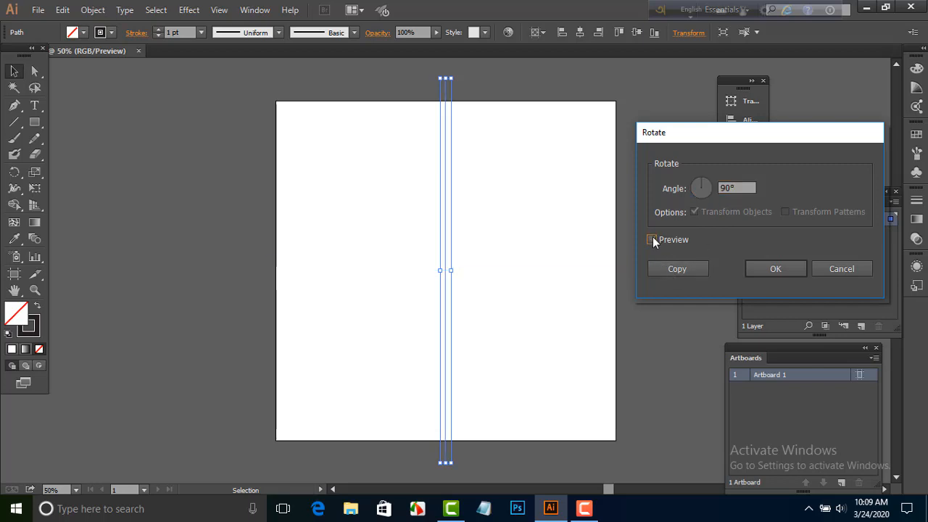
pyautogui.click(653, 237)
pyautogui.click(678, 275)
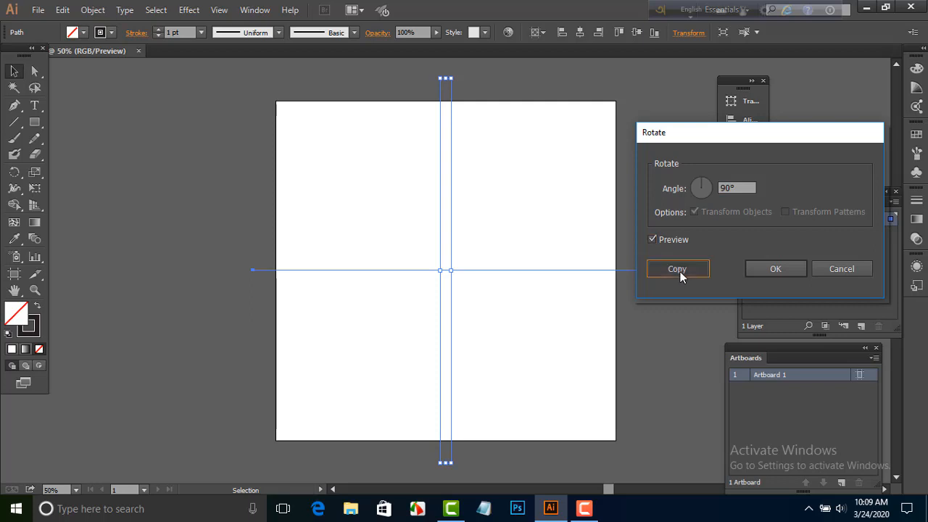
pyautogui.click(128, 124)
# Step: Paint a smooth S-shaped Paintbrush stroke crossing the upper half of the vertical line, undoing and repainting it until the shape is right
pyautogui.click(16, 142)
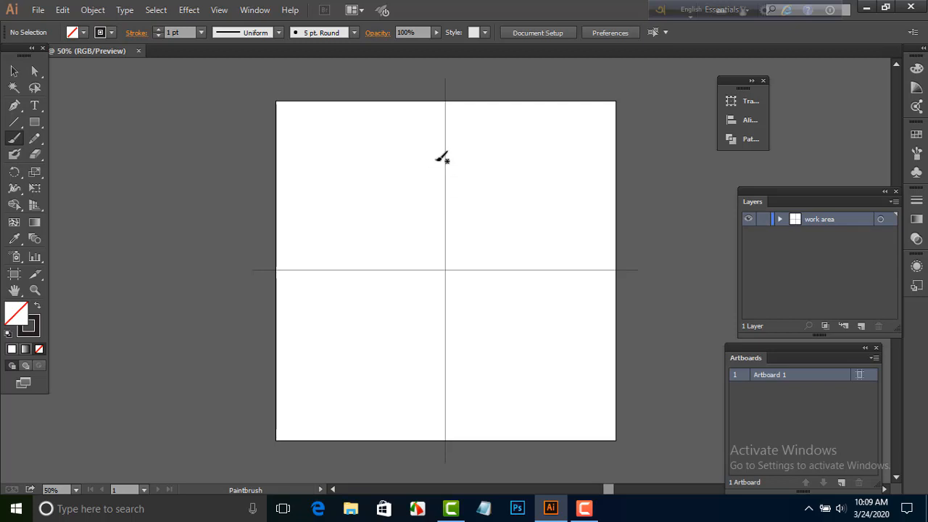
pyautogui.moveTo(437, 158); pyautogui.dragTo(465, 253)
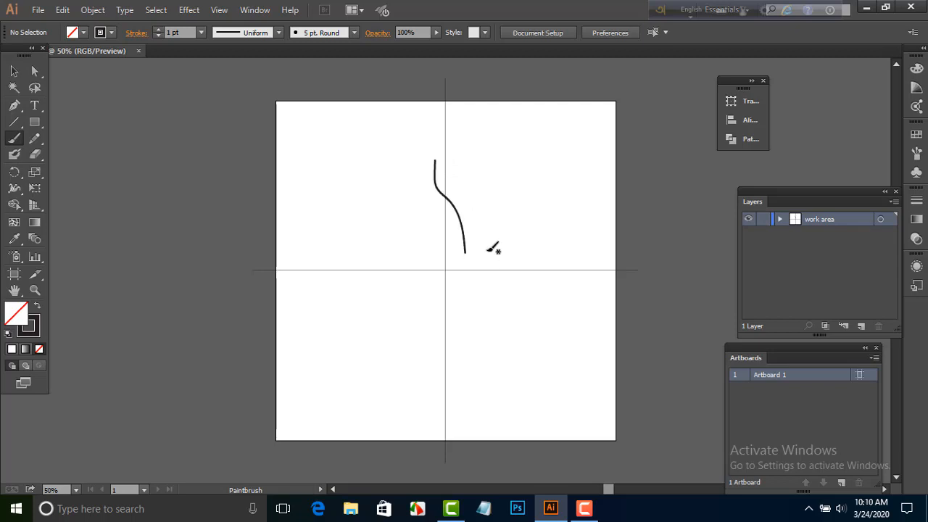
pyautogui.hotkey('ctrl', 'z')
pyautogui.moveTo(430, 143); pyautogui.dragTo(467, 232)
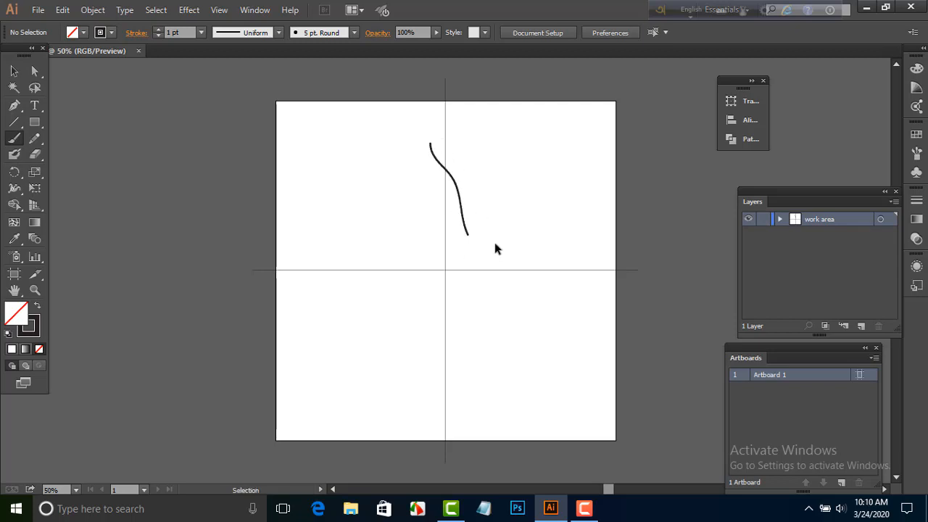
pyautogui.hotkey('ctrl', 'z')
pyautogui.moveTo(428, 140)
pyautogui.mouseDown()
pyautogui.moveTo(458, 184)
pyautogui.moveTo(471, 260)
pyautogui.mouseUp()
pyautogui.hotkey('ctrl', 'z')
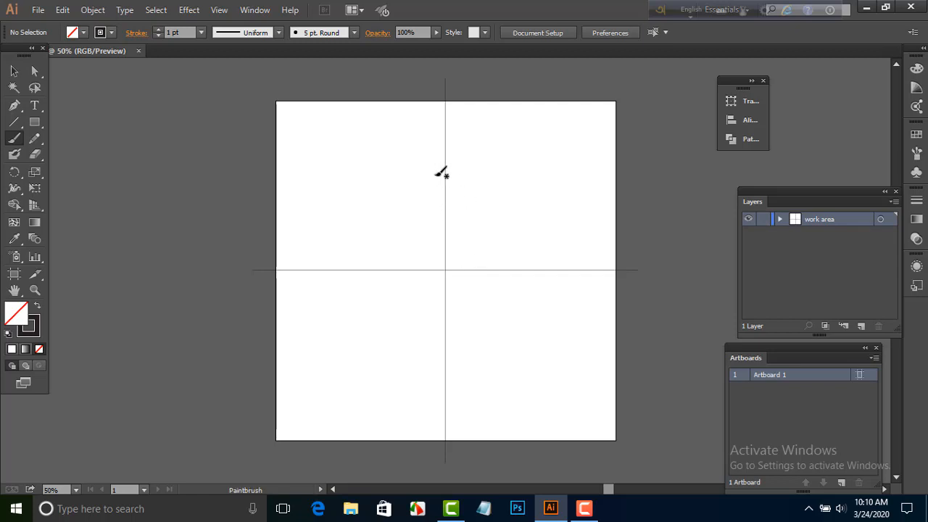
pyautogui.moveTo(428, 146)
pyautogui.mouseDown()
pyautogui.moveTo(463, 207)
pyautogui.moveTo(472, 265)
pyautogui.mouseUp()
pyautogui.hotkey('ctrl', 'shift', 'a')
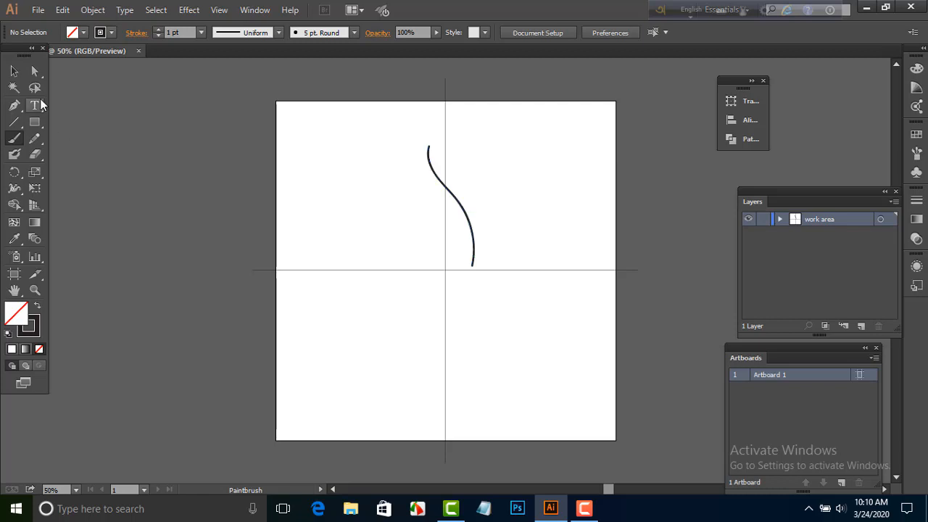
# Step: Scale the S-shaped curve down to about 80% and move it slightly up across the vertical line
pyautogui.click(15, 70)
pyautogui.hotkey('ctrl', 'a')
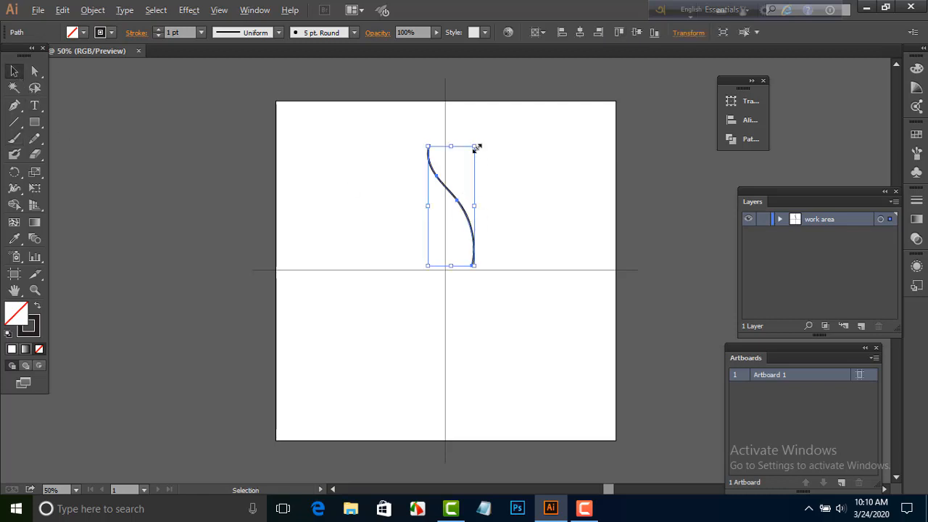
pyautogui.moveTo(475, 147); pyautogui.dragTo(474, 155)
pyautogui.moveTo(465, 210); pyautogui.dragTo(469, 203)
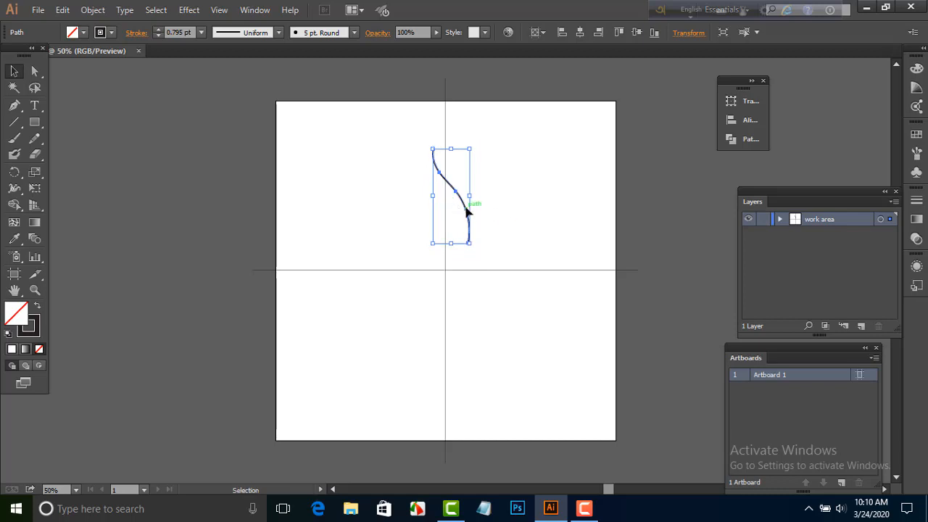
pyautogui.click(510, 203)
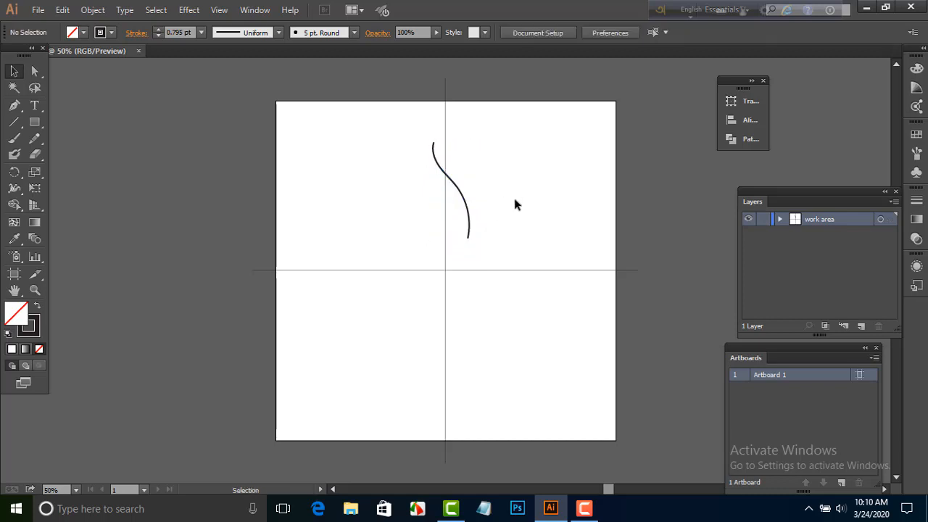
pyautogui.hotkey('ctrl', 'z')
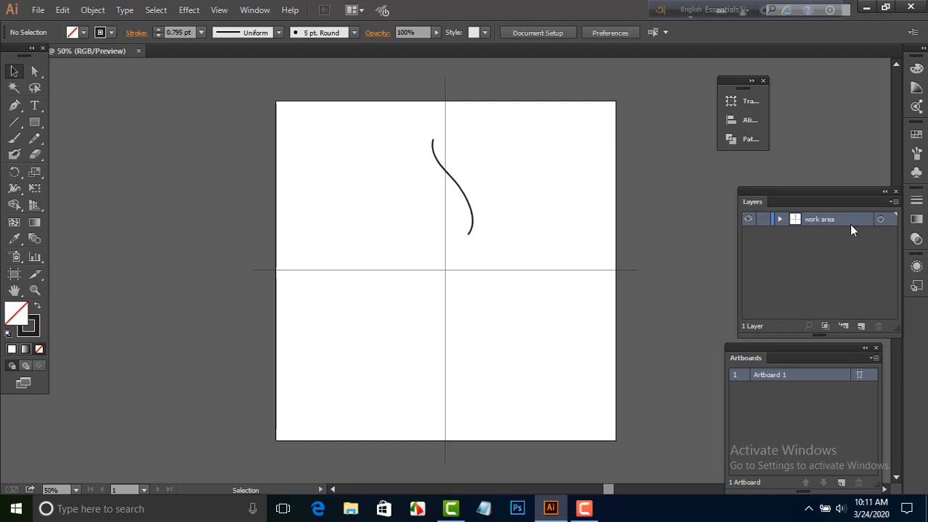
# Step: Apply a Transform effect with Reflect X and one copy to the entire work area layer
pyautogui.click(781, 219)
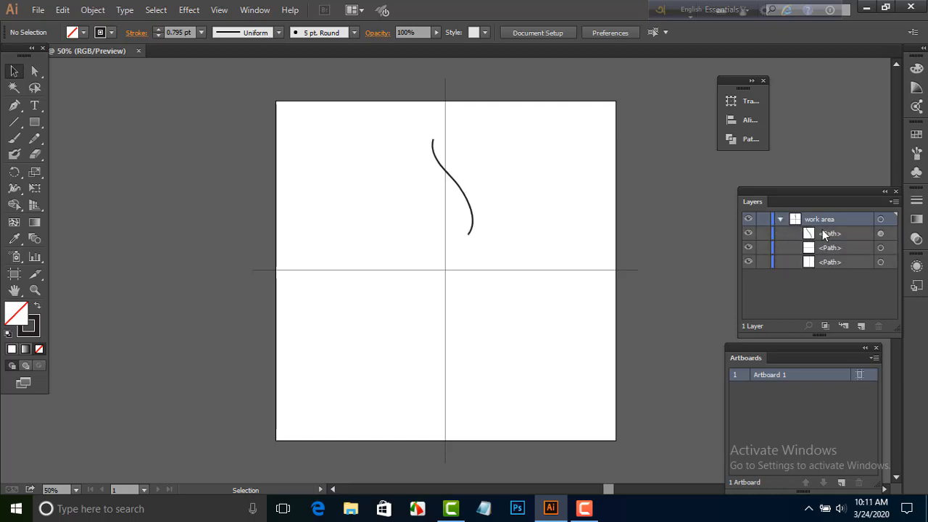
pyautogui.click(880, 219)
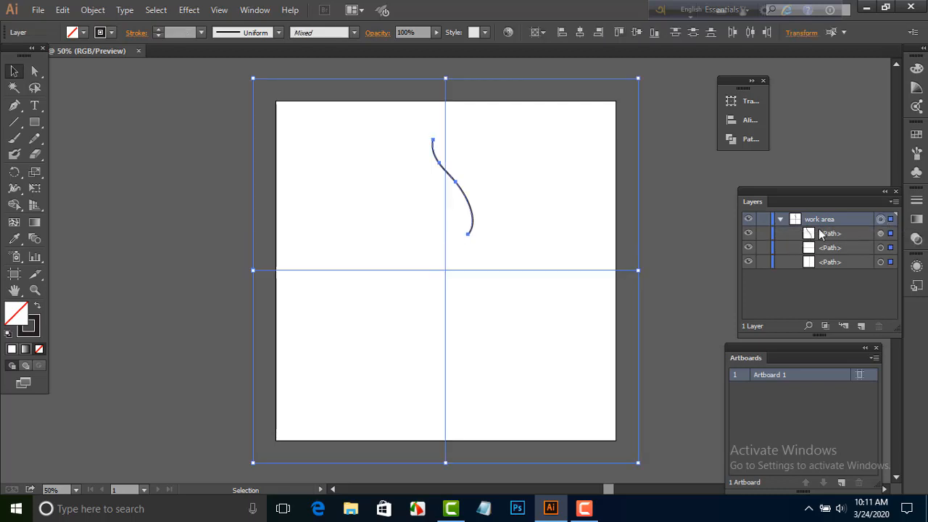
pyautogui.click(189, 10)
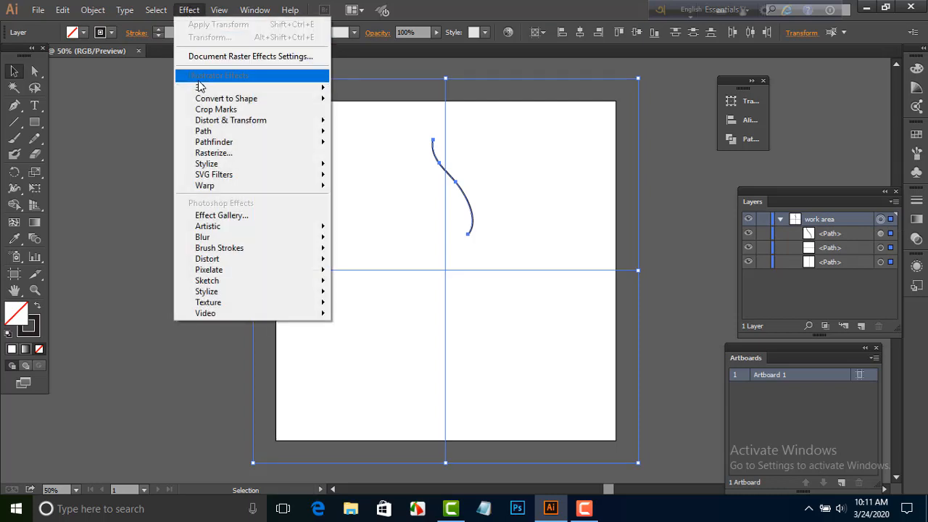
pyautogui.moveTo(202, 124)
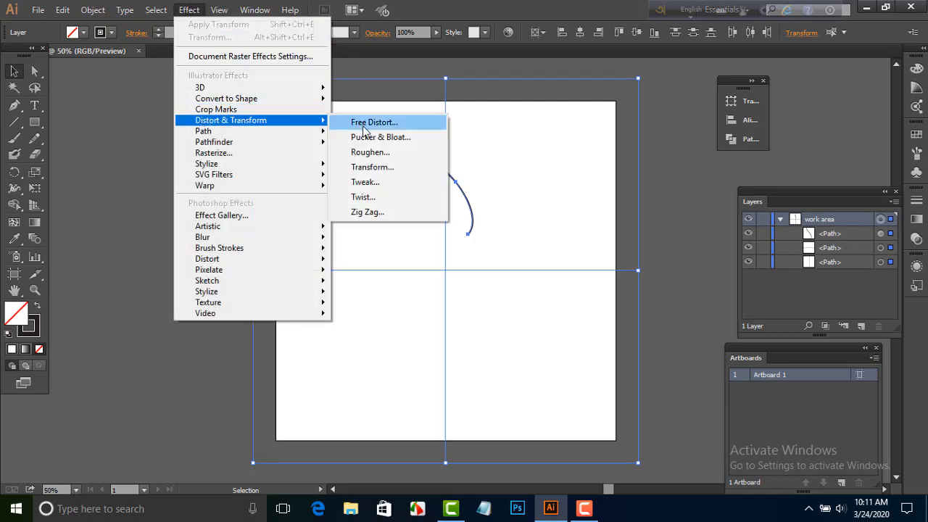
pyautogui.click(362, 168)
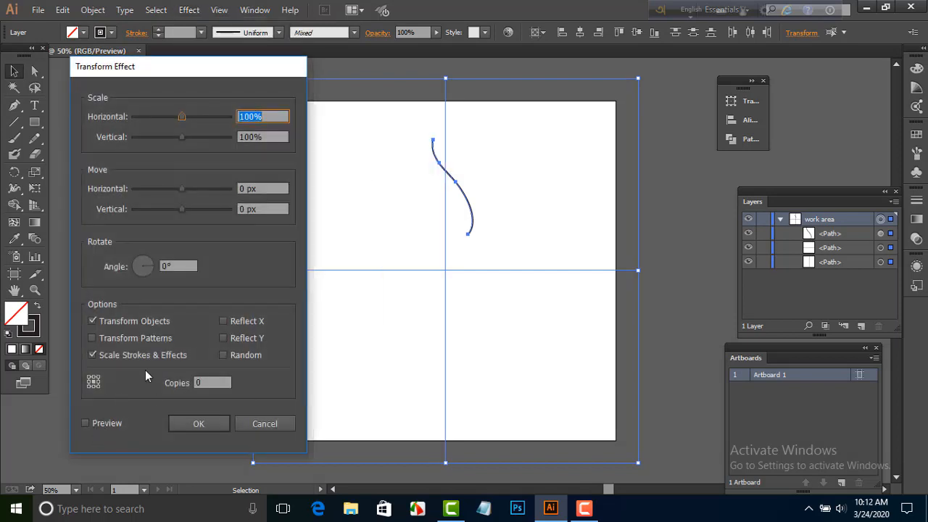
pyautogui.click(223, 321)
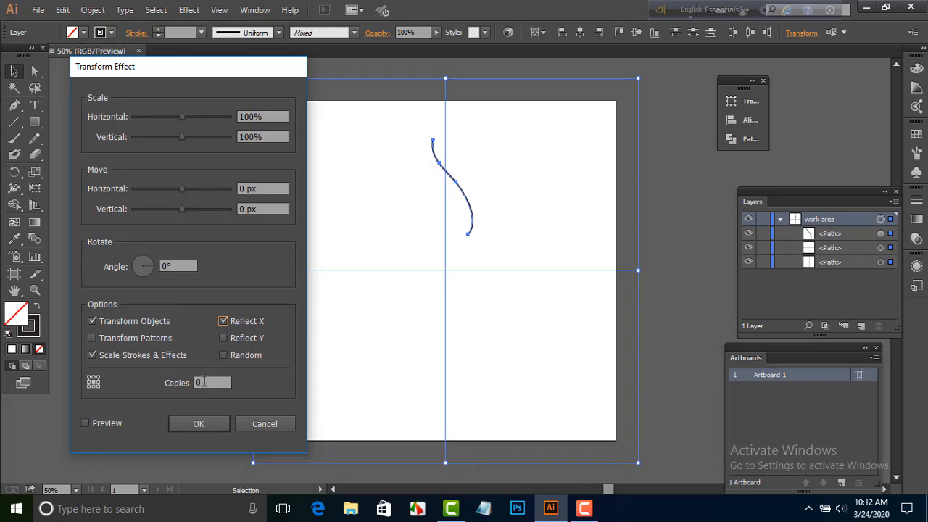
pyautogui.click(86, 423)
pyautogui.click(200, 385)
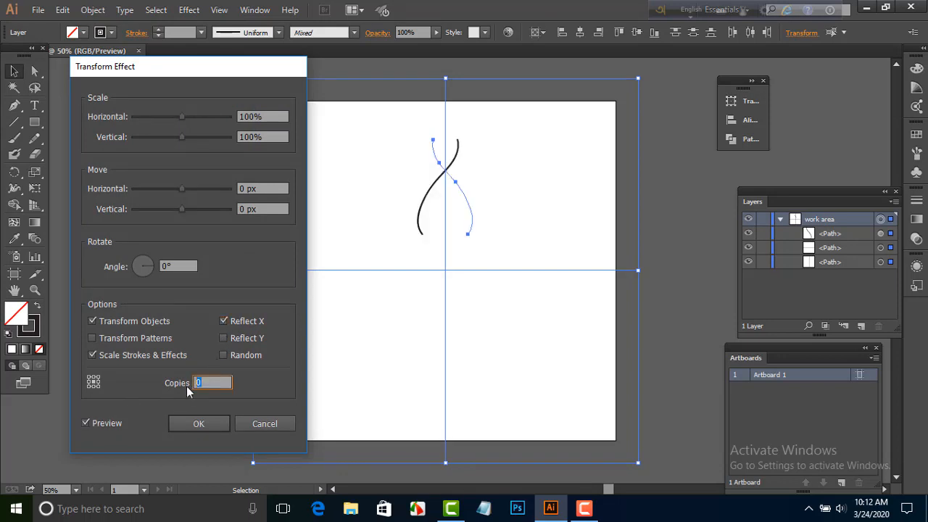
pyautogui.press('Return')
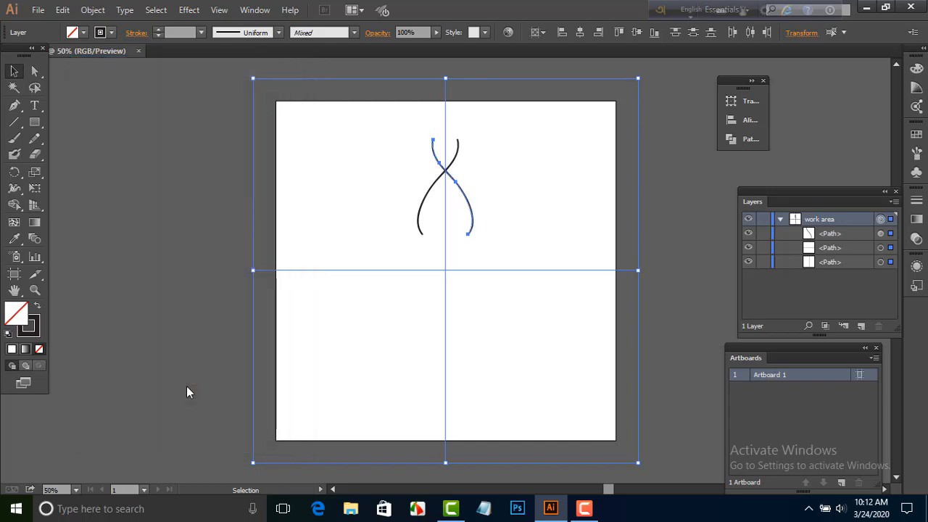
# Step: Apply a second Transform effect to the whole work area layer, with a 30° rotation angle and 11 copies
pyautogui.click(135, 343)
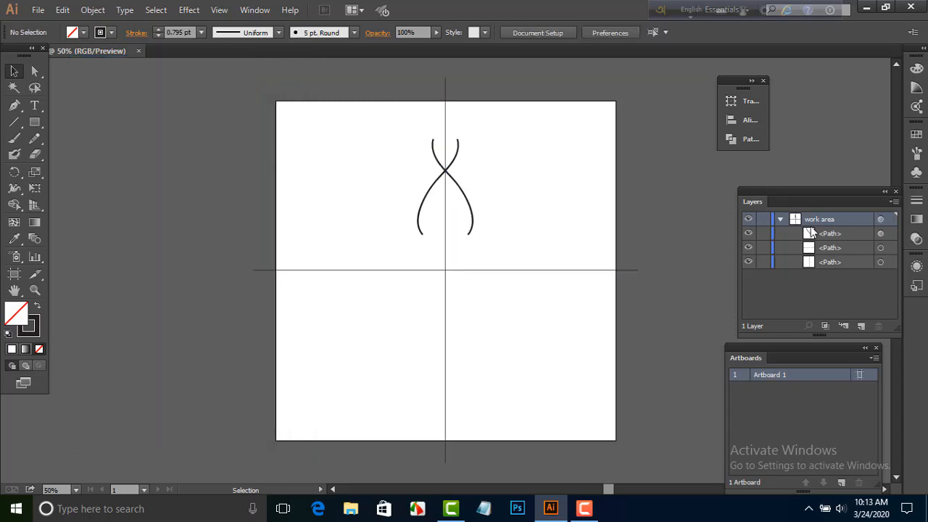
pyautogui.click(881, 220)
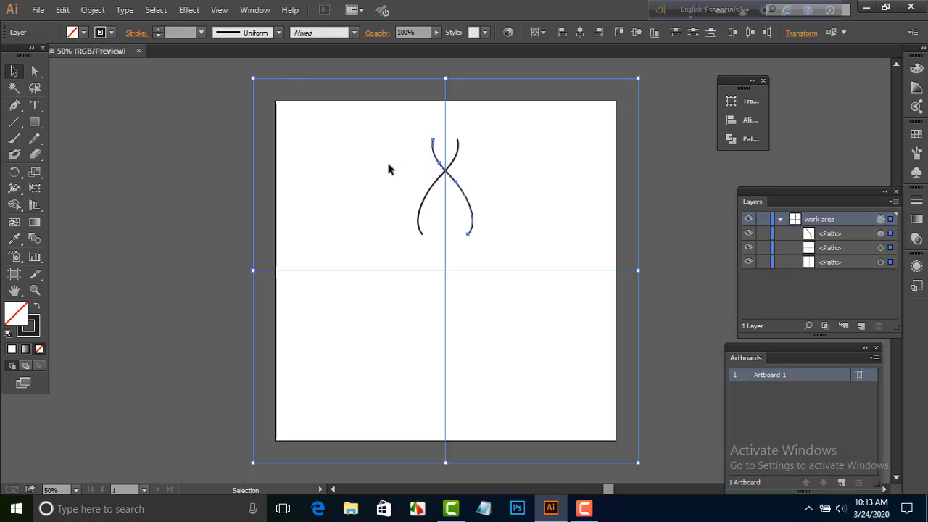
pyautogui.click(190, 10)
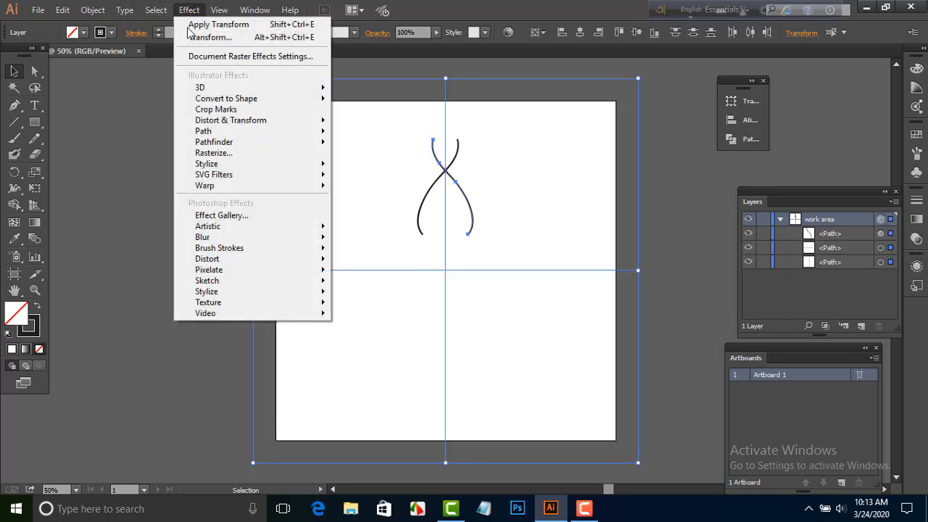
pyautogui.moveTo(250, 127)
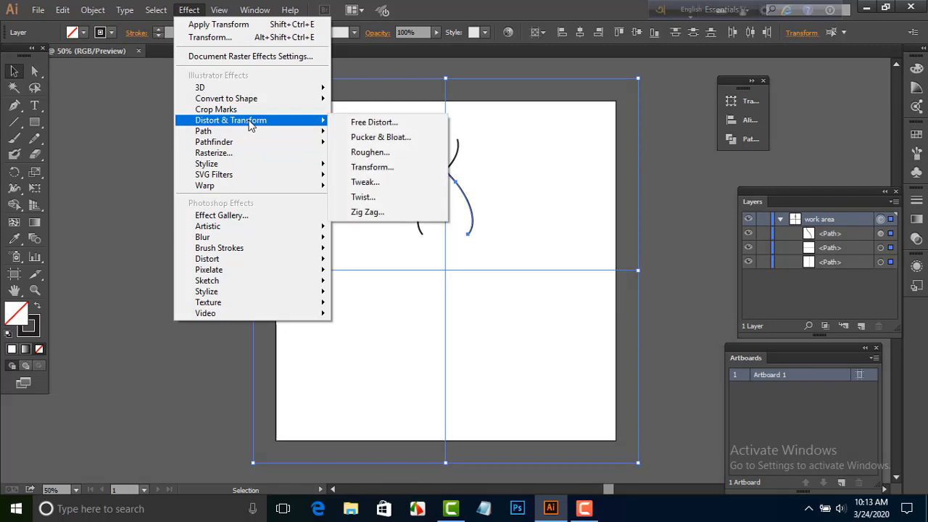
pyautogui.click(374, 167)
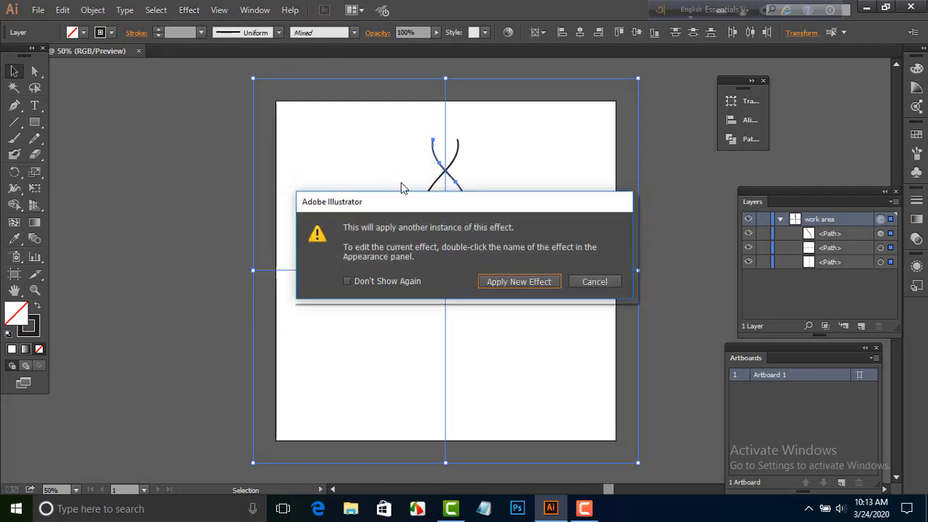
pyautogui.click(505, 283)
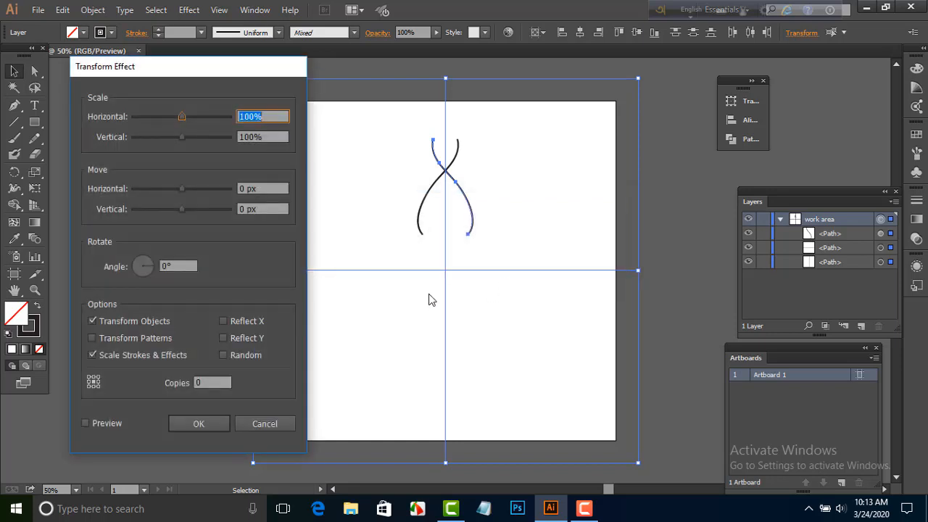
pyautogui.click(86, 423)
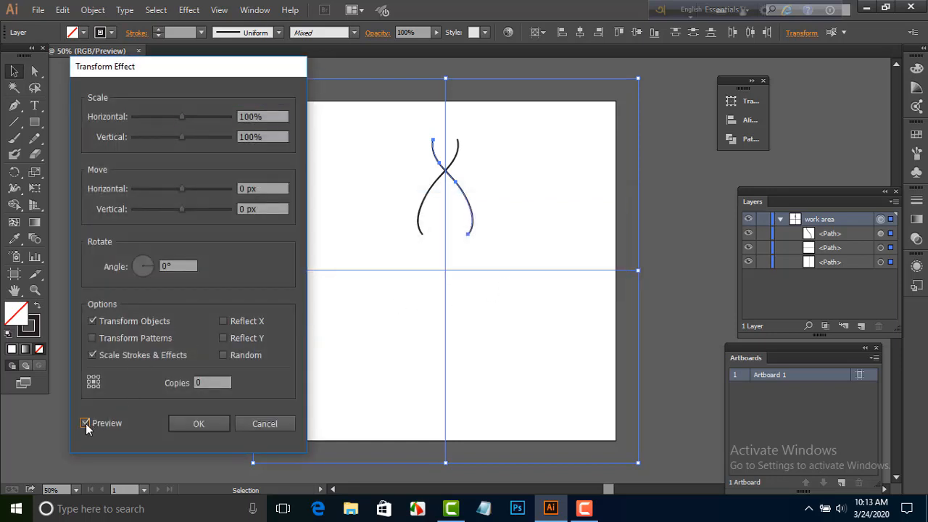
pyautogui.click(161, 268)
pyautogui.write('30')
pyautogui.click(200, 380)
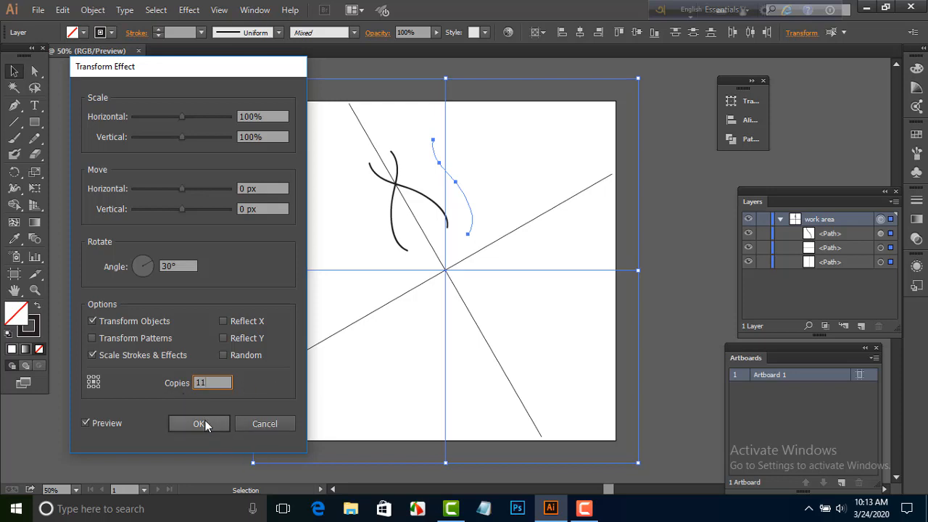
pyautogui.doubleClick(85, 423)
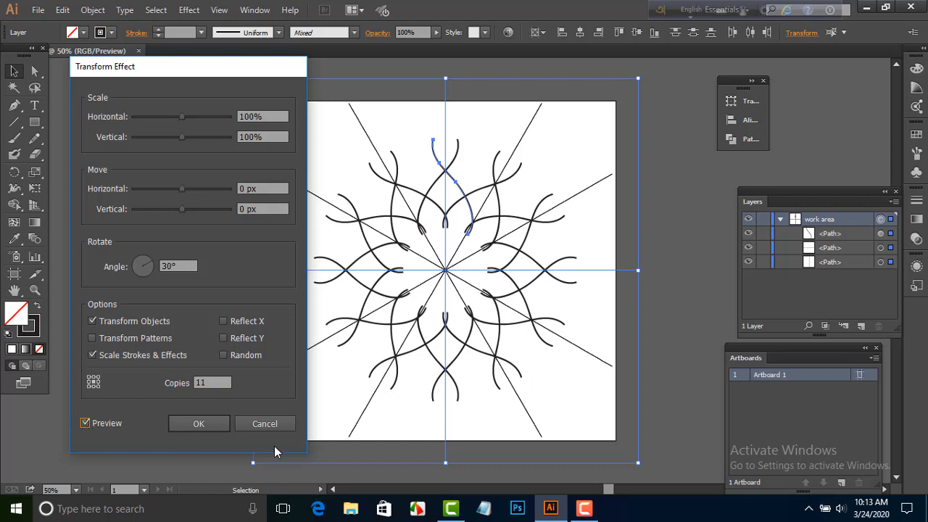
pyautogui.click(213, 425)
pyautogui.click(655, 284)
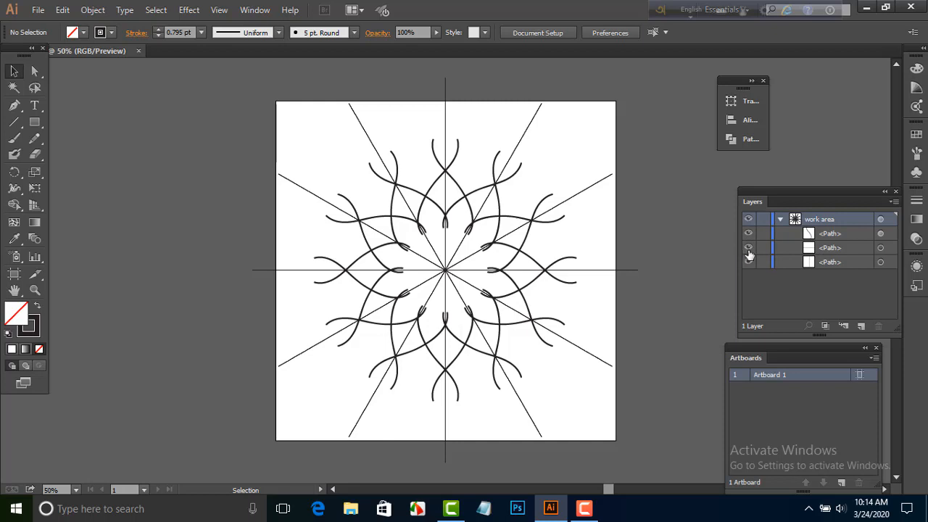
# Step: Hide the two original center lines and draw a new vertical line taller than the artboard, centered on the artboard
pyautogui.click(749, 247)
pyautogui.click(749, 261)
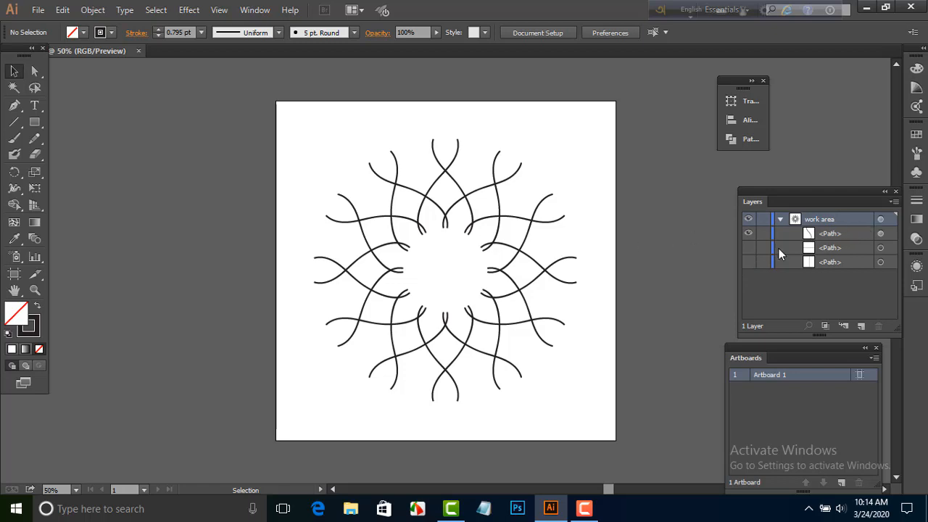
pyautogui.click(14, 124)
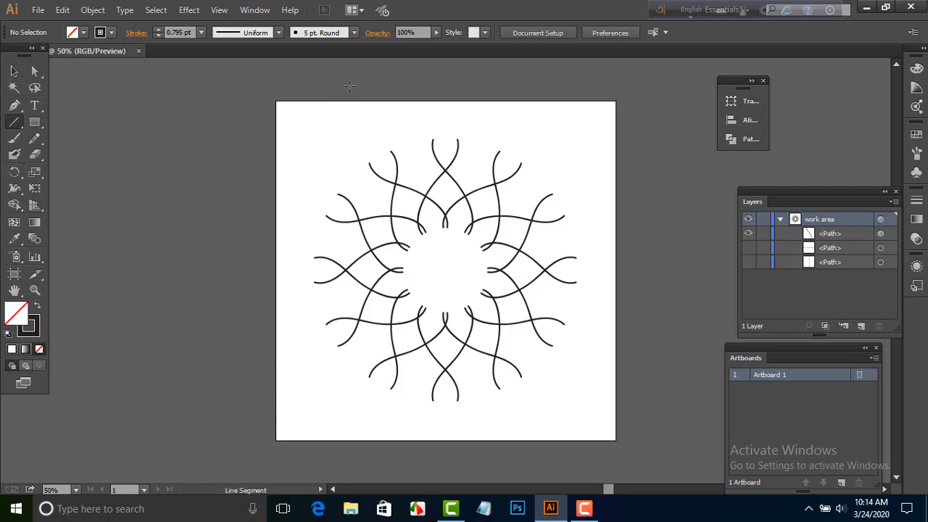
pyautogui.moveTo(350, 86); pyautogui.dragTo(349, 461)
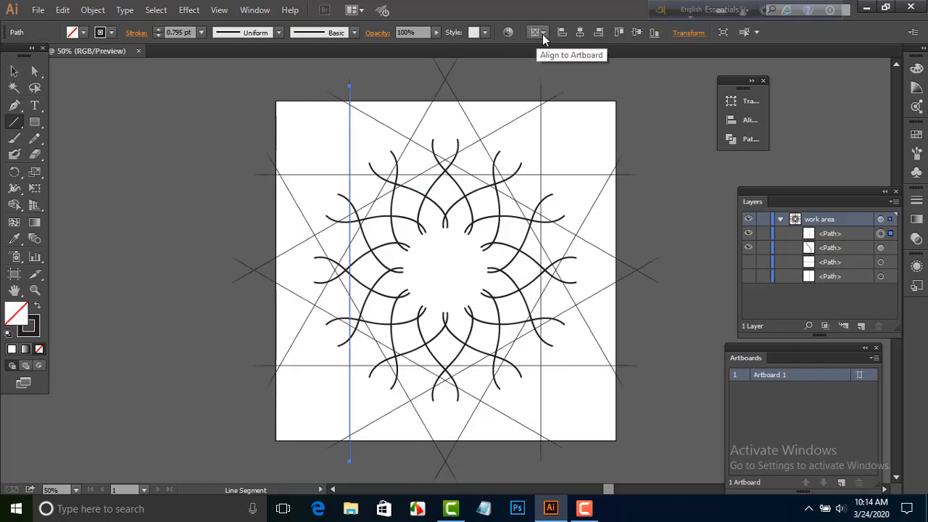
pyautogui.click(580, 32)
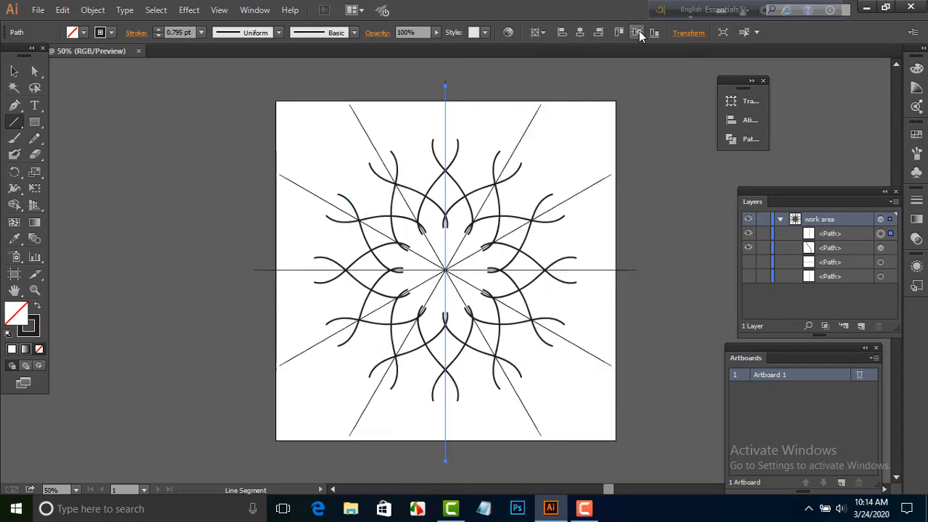
pyautogui.click(14, 71)
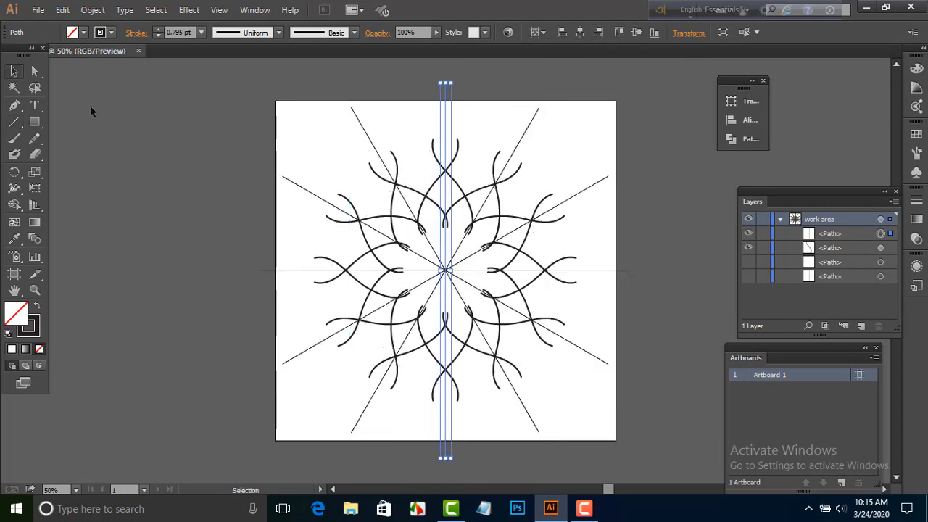
pyautogui.click(181, 121)
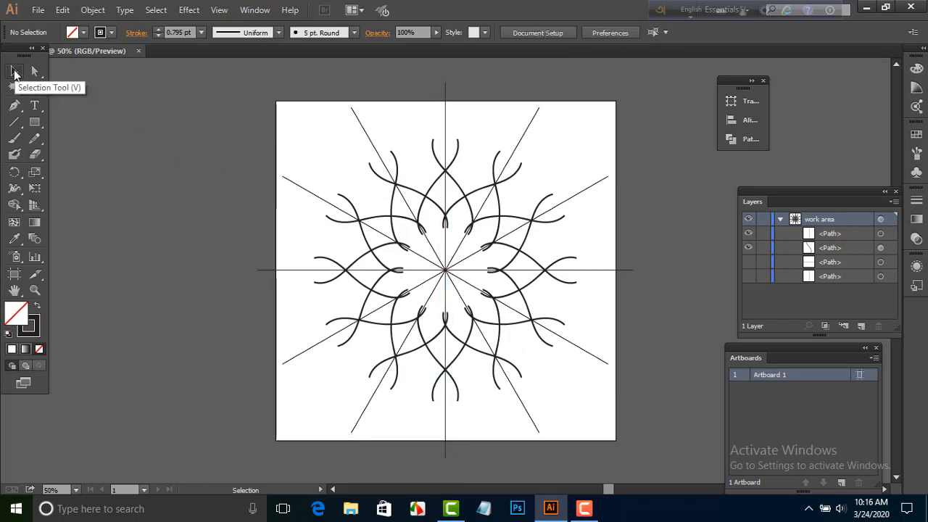
# Step: Rotate the new vertical line by -15° around its center
pyautogui.moveTo(430, 90); pyautogui.dragTo(454, 116)
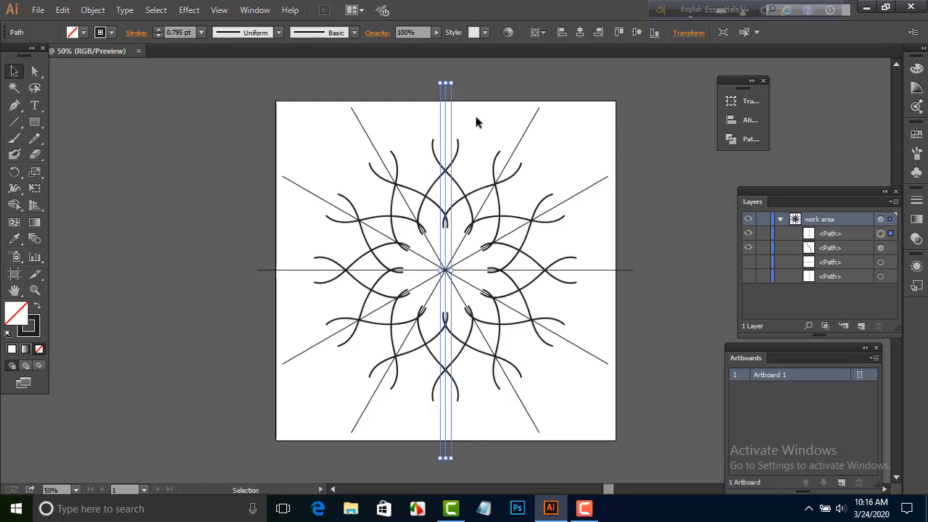
pyautogui.rightClick(441, 116)
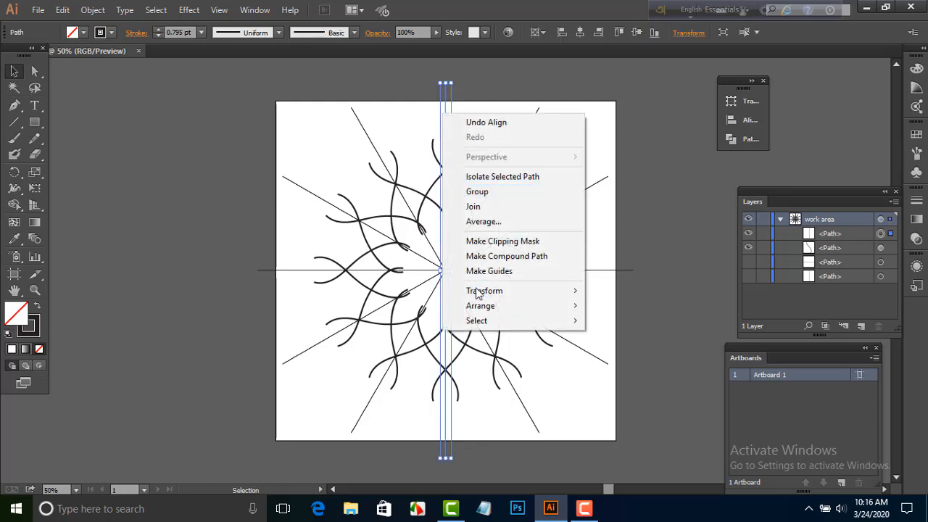
pyautogui.moveTo(473, 291)
pyautogui.click(620, 325)
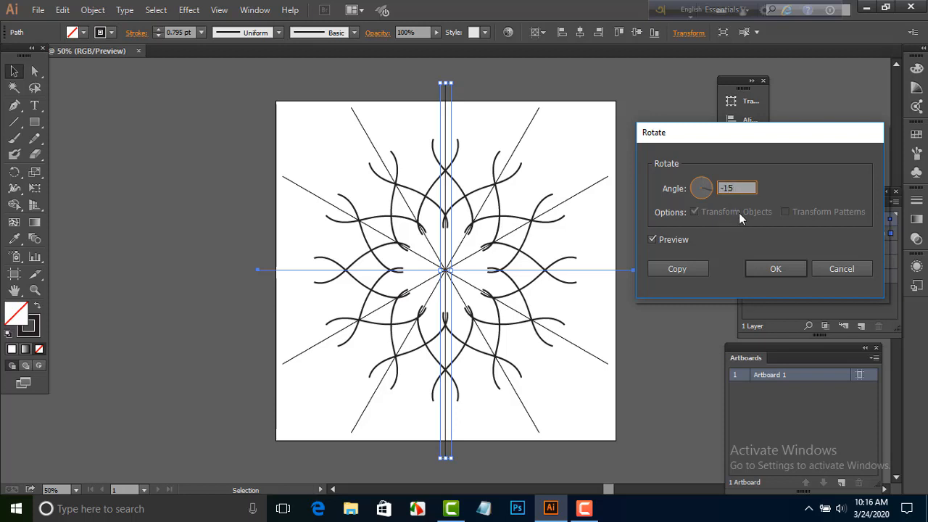
pyautogui.click(653, 240)
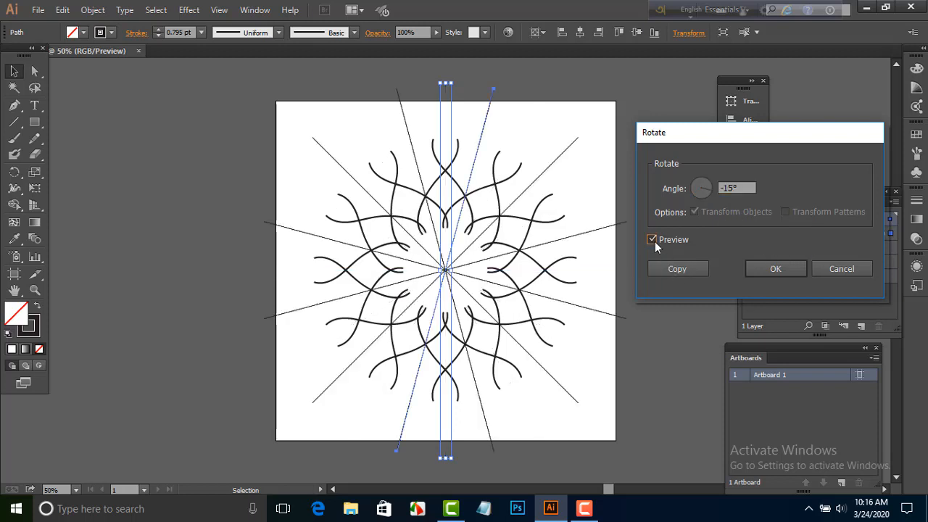
pyautogui.click(653, 240)
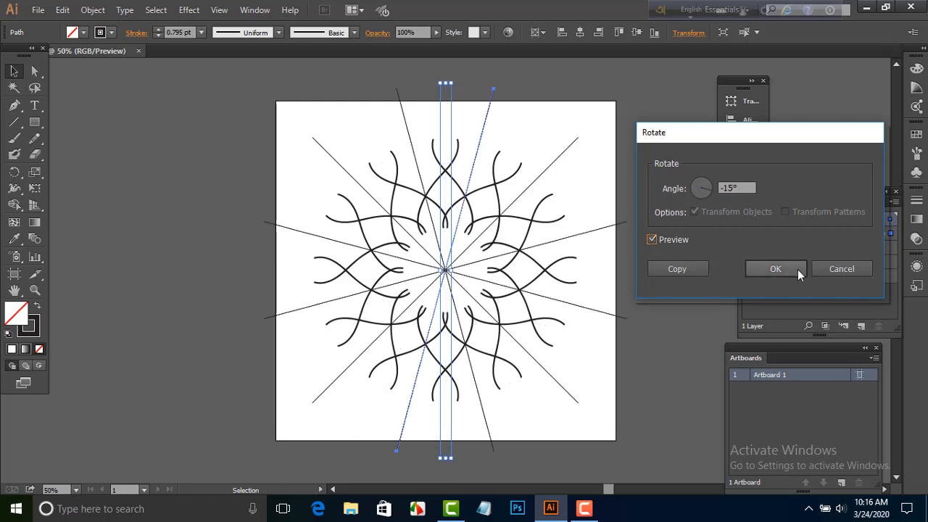
pyautogui.click(776, 268)
pyautogui.click(666, 265)
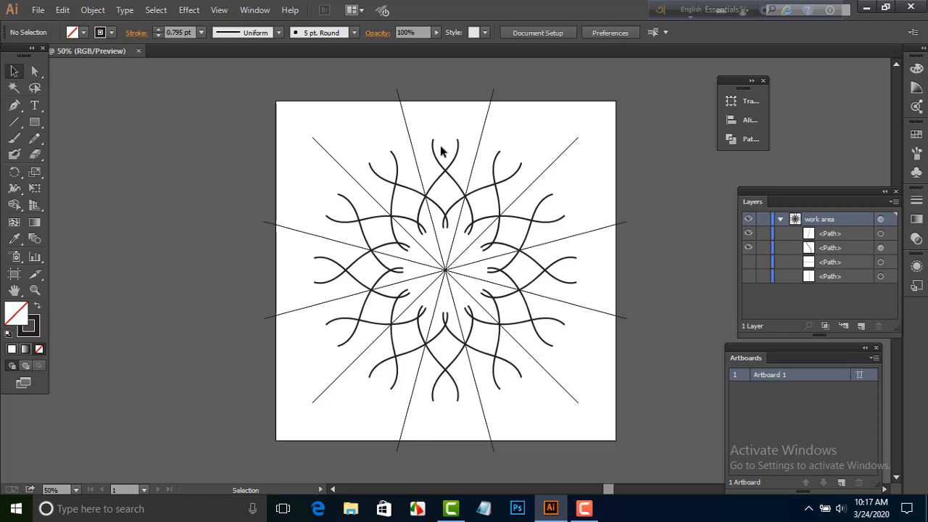
# Step: Add an anchor point where the slanted line crosses the artboard's center and delete the line's lower half
pyautogui.click(493, 99)
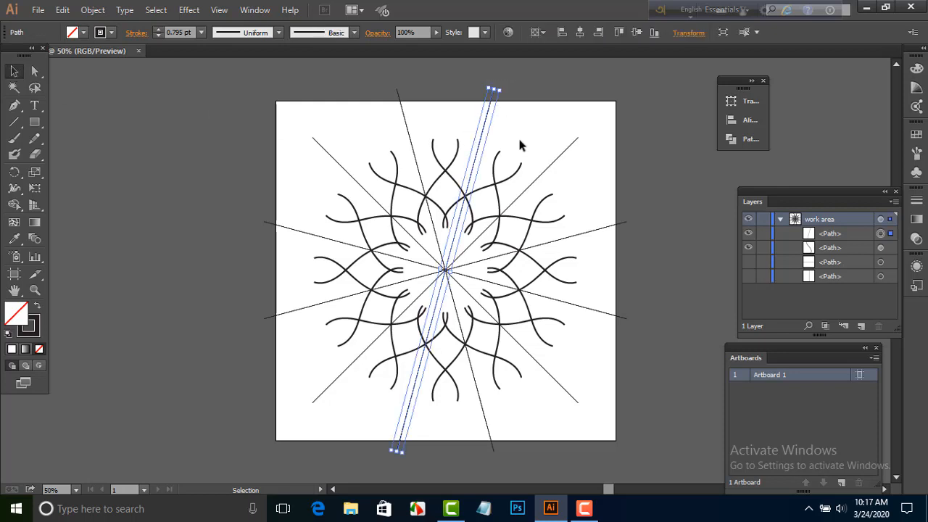
pyautogui.click(13, 105)
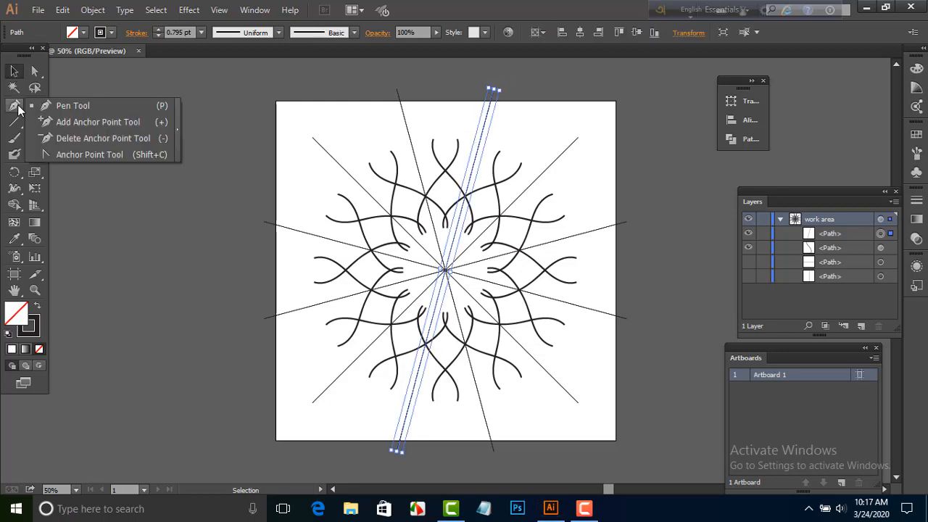
pyautogui.click(96, 123)
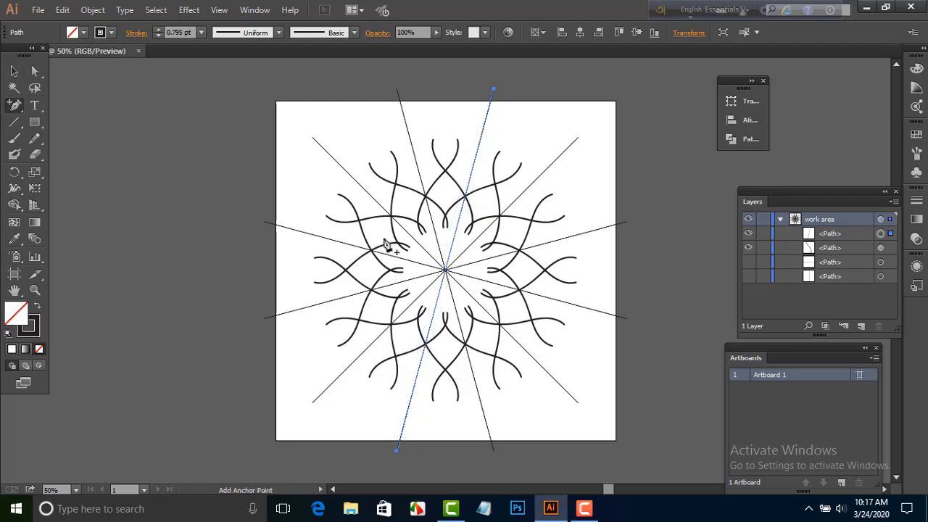
pyautogui.click(446, 271)
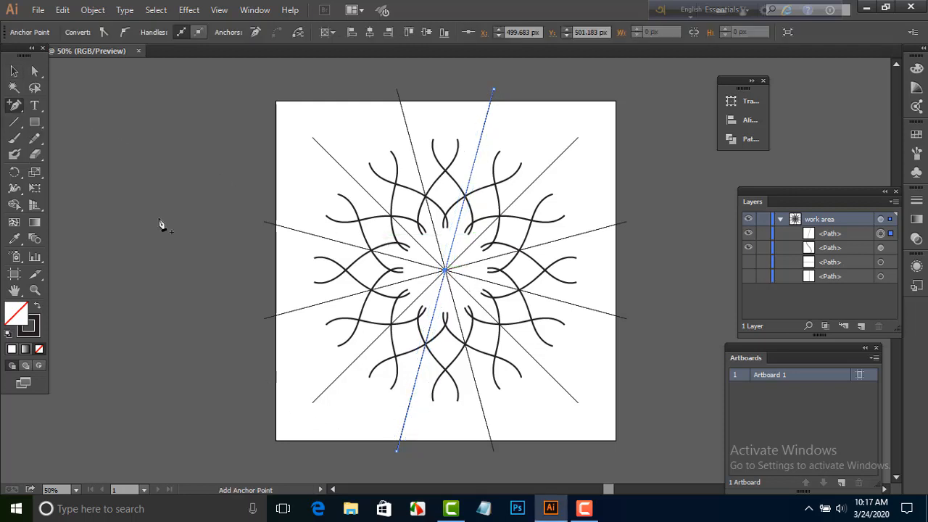
pyautogui.click(37, 72)
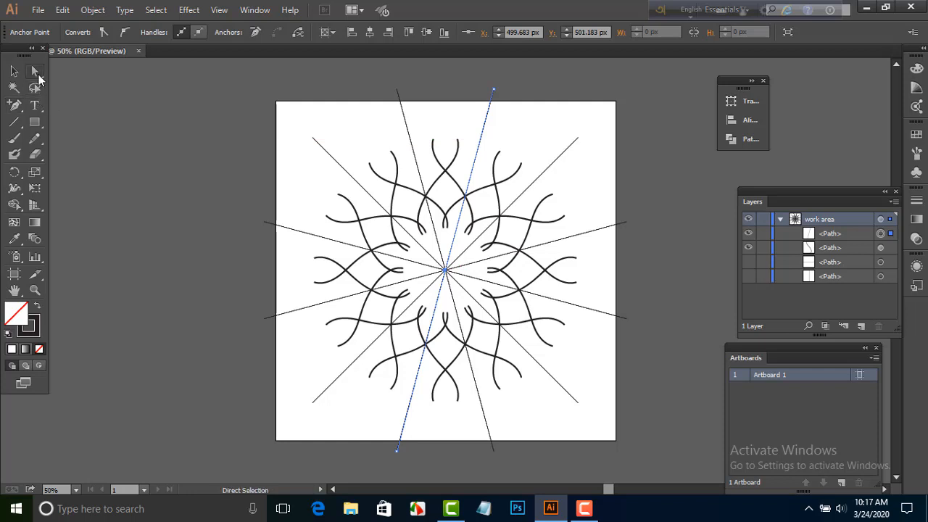
pyautogui.click(446, 464)
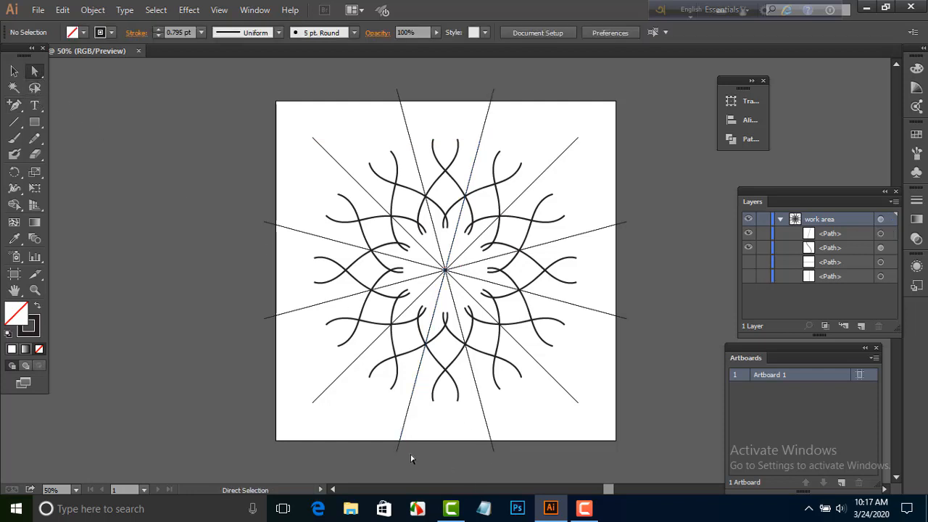
pyautogui.moveTo(410, 456); pyautogui.dragTo(387, 437)
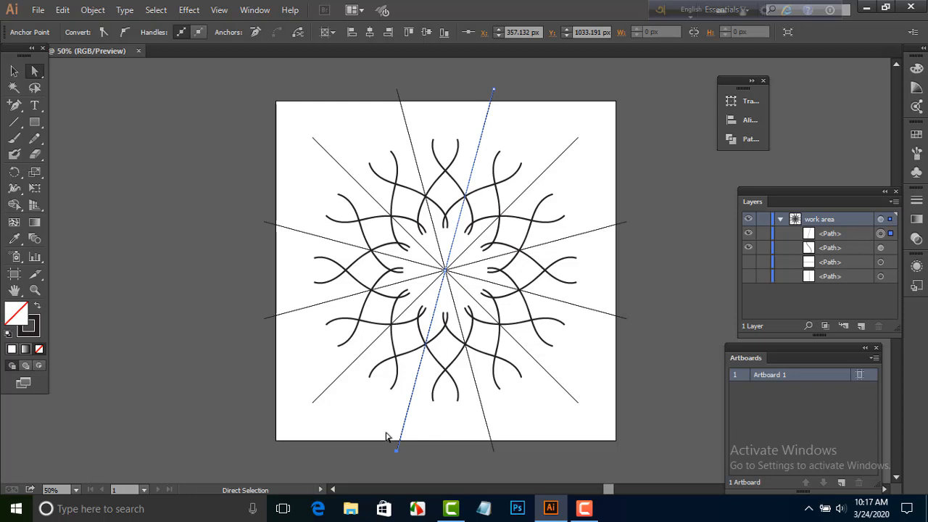
pyautogui.press('Delete')
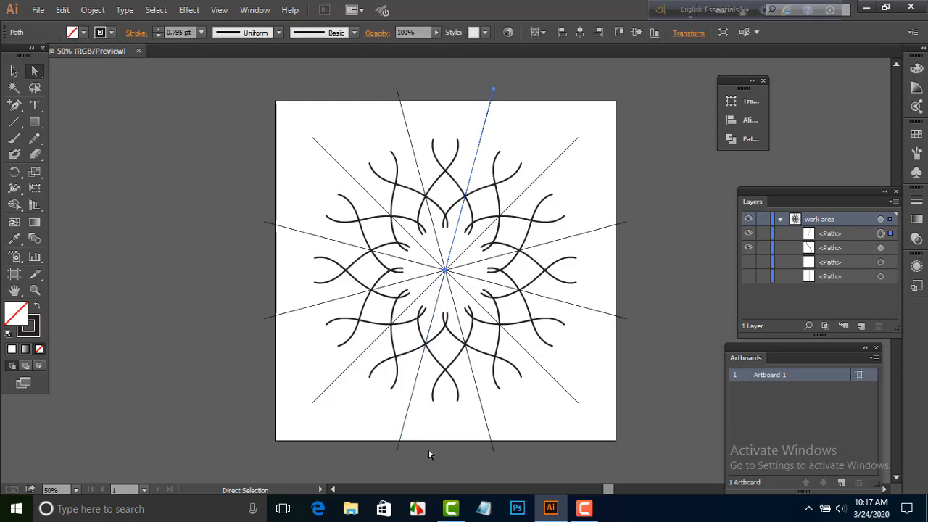
# Step: Extend the slanted line from the center straight up with the Pen tool and close it into a narrow triangular wedge
pyautogui.click(14, 109)
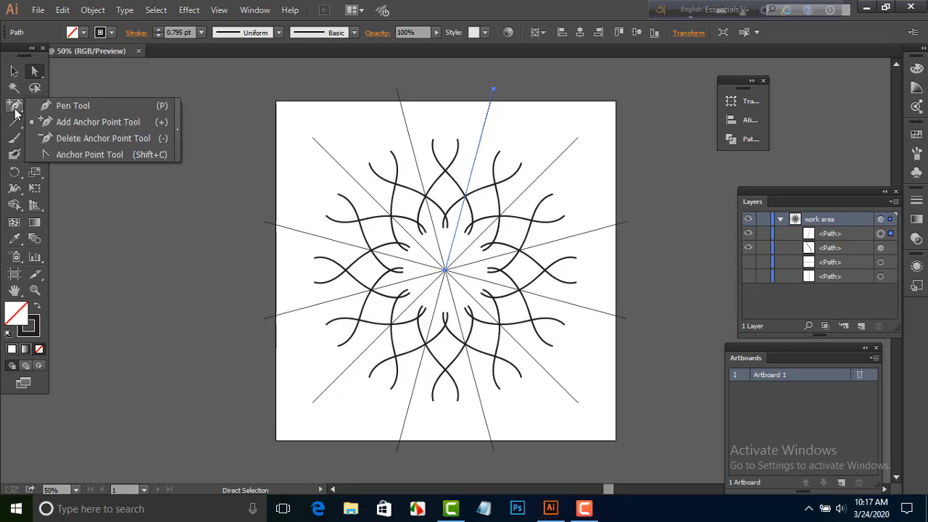
pyautogui.click(61, 111)
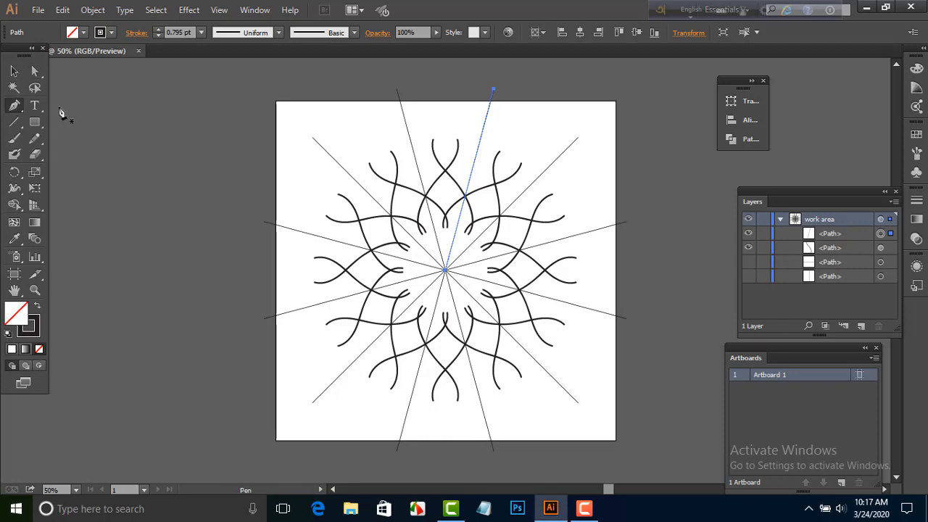
pyautogui.click(446, 271)
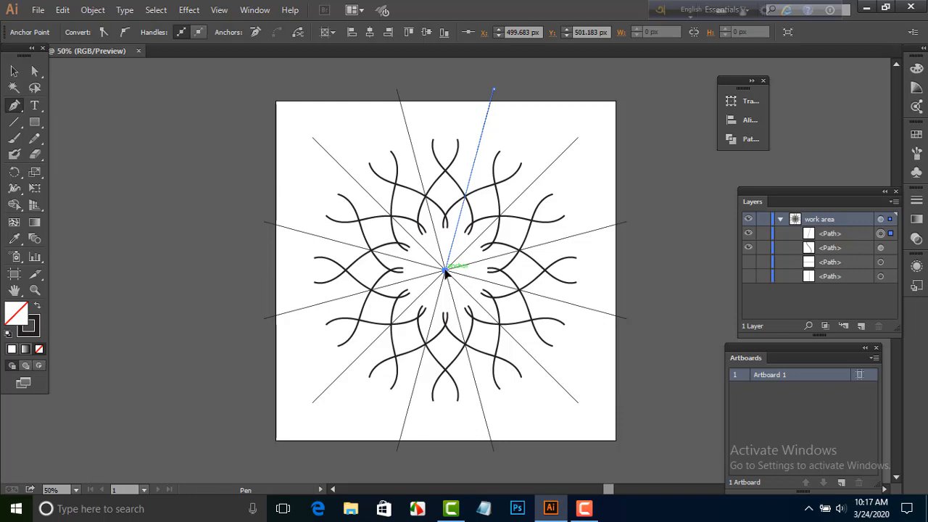
pyautogui.click(447, 93)
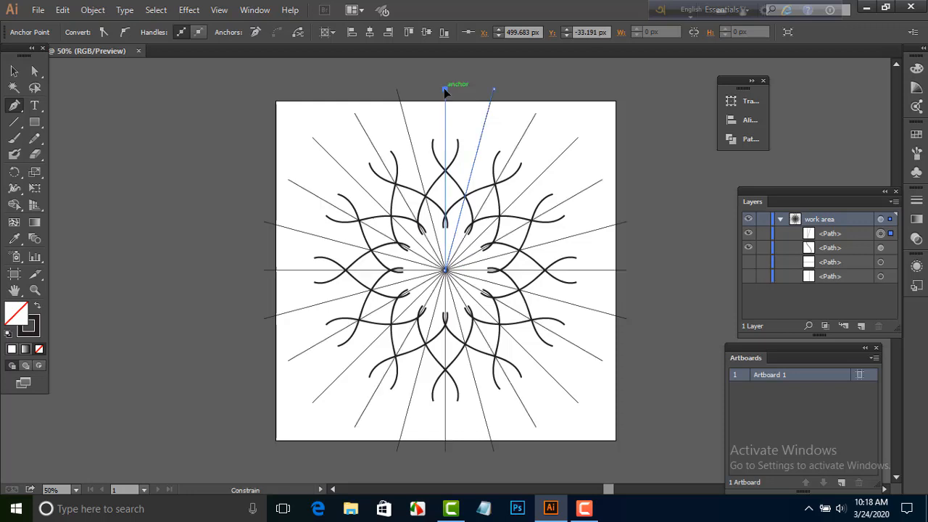
pyautogui.click(494, 92)
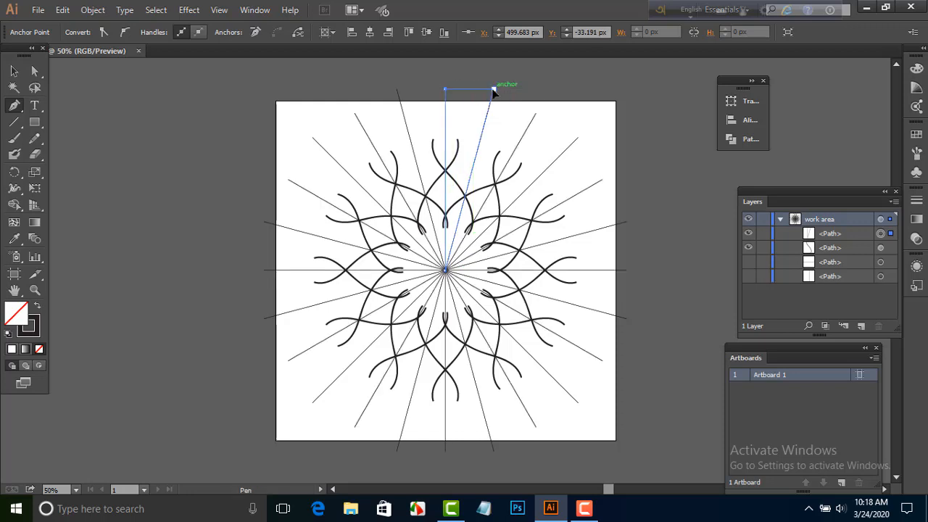
# Step: Deselect the wedge and make it the clipping mask of the work area layer
pyautogui.click(14, 71)
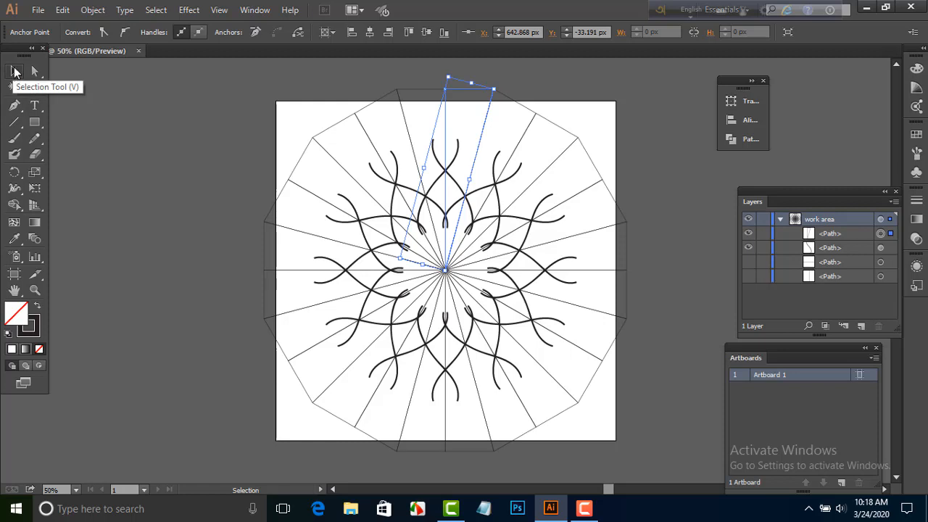
pyautogui.click(171, 149)
pyautogui.scroll(1, 167, 193)
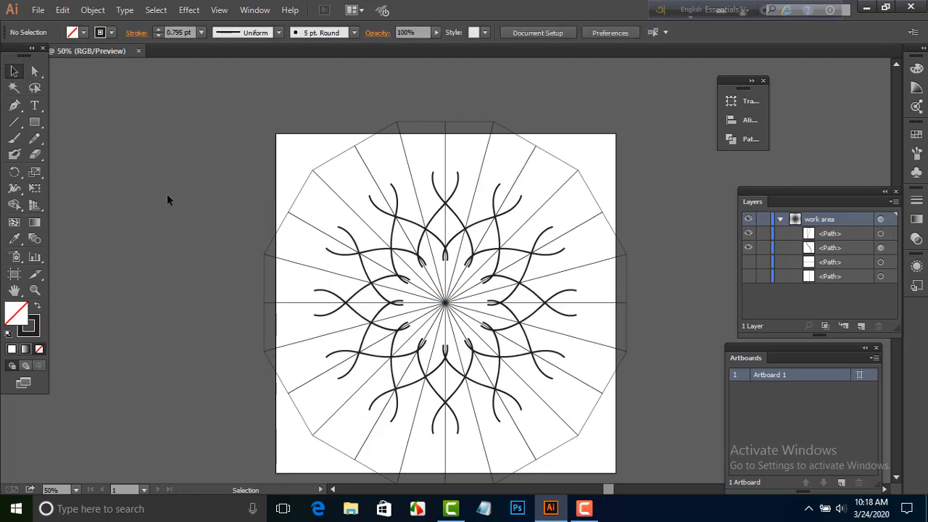
pyautogui.scroll(-2, 171, 200)
pyautogui.scroll(1, 127, 207)
pyautogui.scroll(-1, 126, 207)
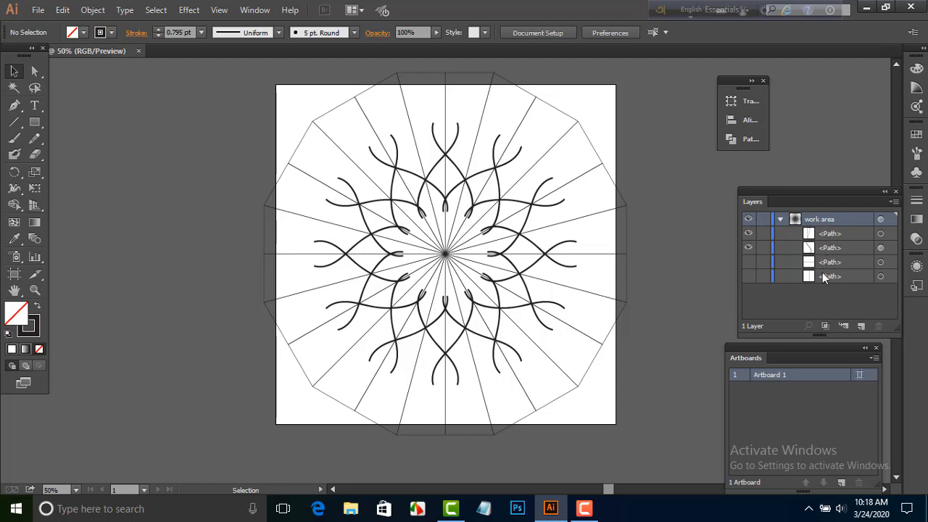
pyautogui.click(825, 326)
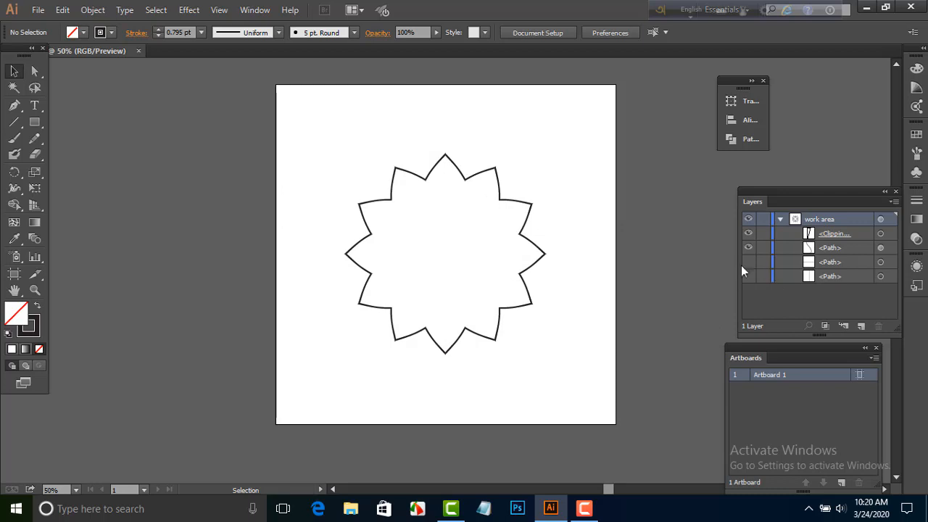
# Step: Show the two hidden center line paths of the work area layer again
pyautogui.moveTo(748, 262); pyautogui.dragTo(747, 290)
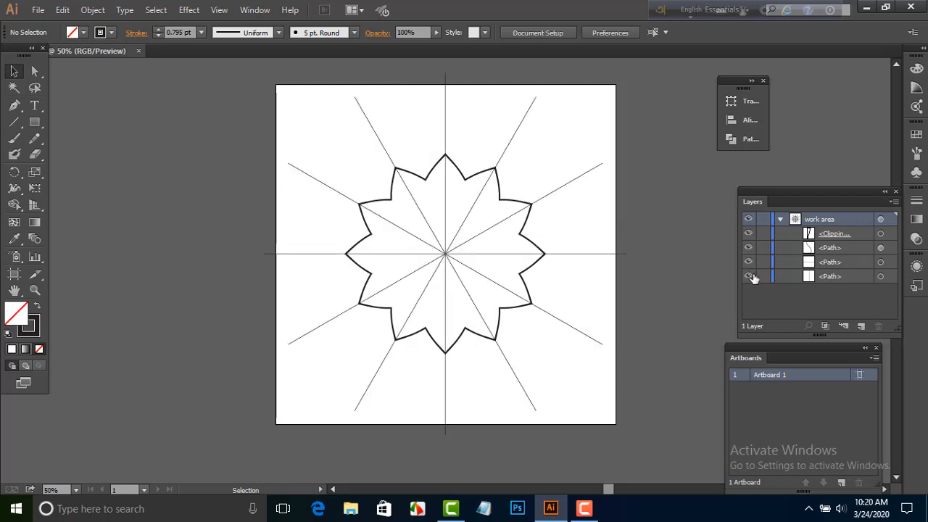
pyautogui.scroll(3, 606, 332)
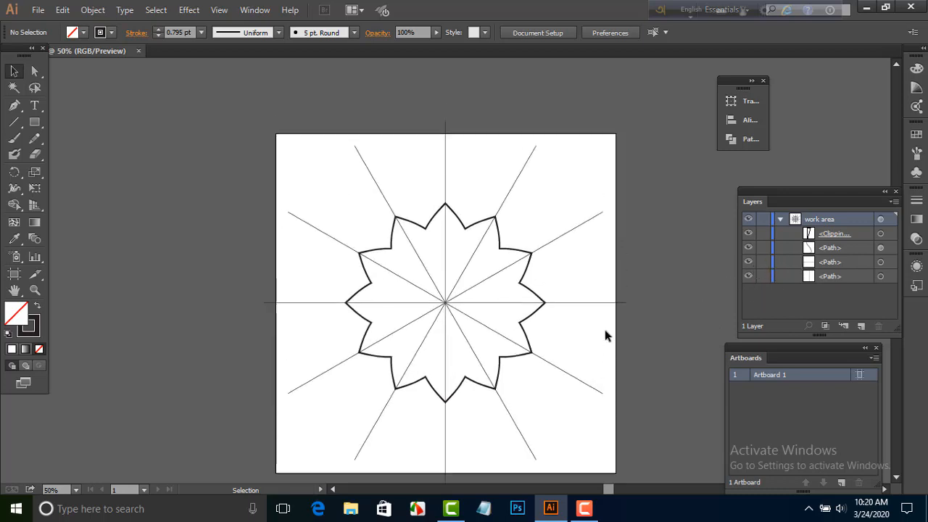
pyautogui.scroll(-1, 606, 332)
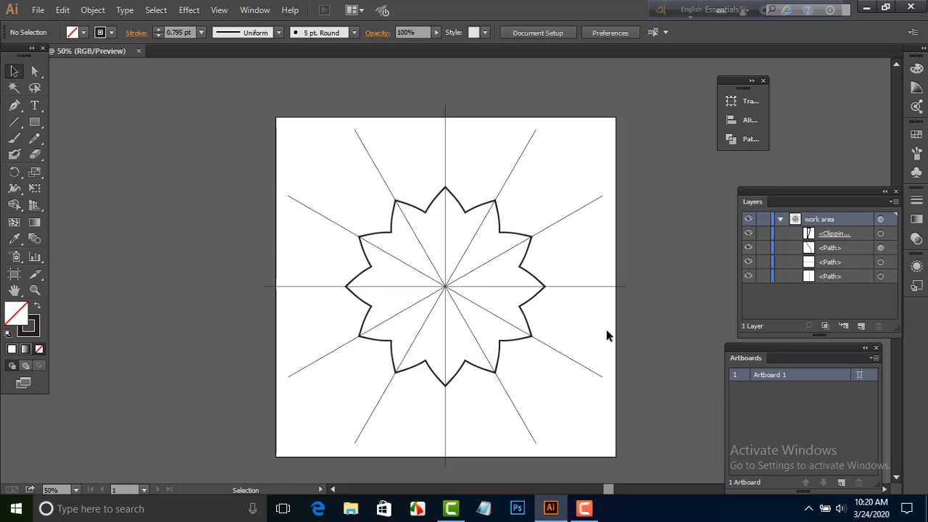
# Step: Paint a curved petal stroke with the Paintbrush from the vertical line just above the star outline's uppermost tip
pyautogui.hotkey('ctrl', '=')
pyautogui.scroll(3, 615, 322)
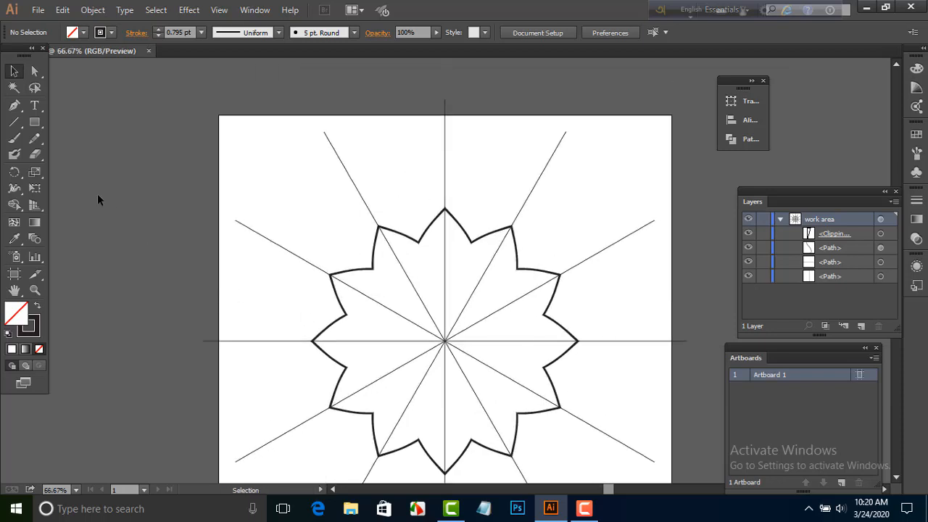
pyautogui.click(14, 138)
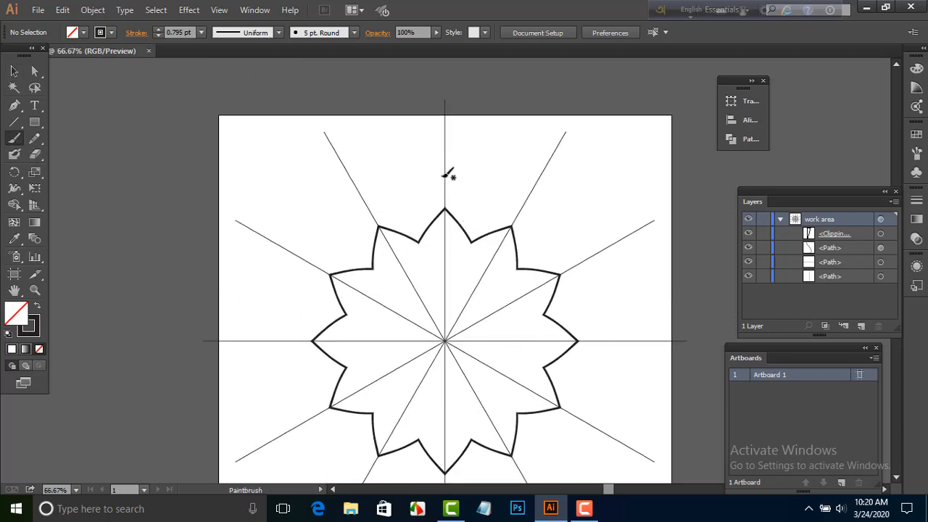
pyautogui.moveTo(444, 174); pyautogui.dragTo(471, 218)
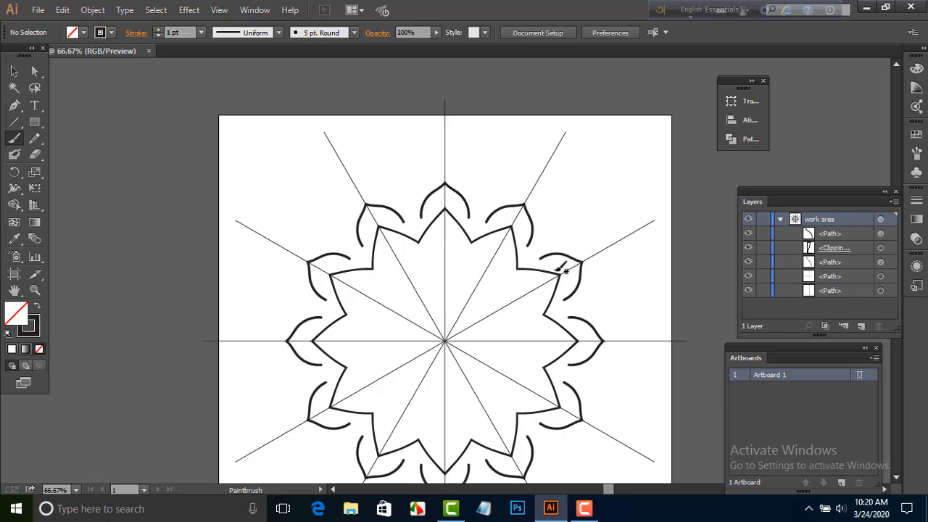
# Step: Paint a smaller curved stroke inside the upper petal, ending on the star outline, and undo and repaint it once
pyautogui.scroll(2, 559, 267)
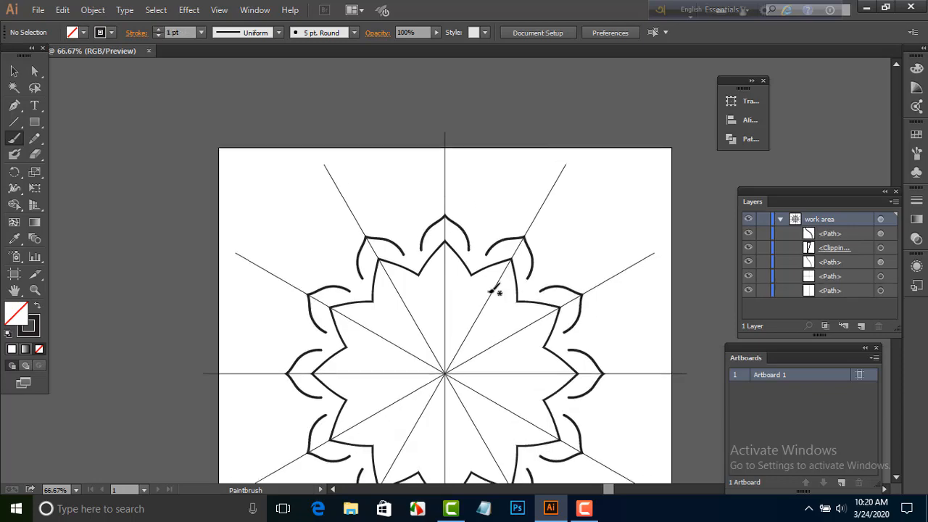
pyautogui.hotkey('ctrl', '=')
pyautogui.hotkey('ctrl', '=')
pyautogui.hotkey('ctrl', '=')
pyautogui.hotkey('ctrl', '=')
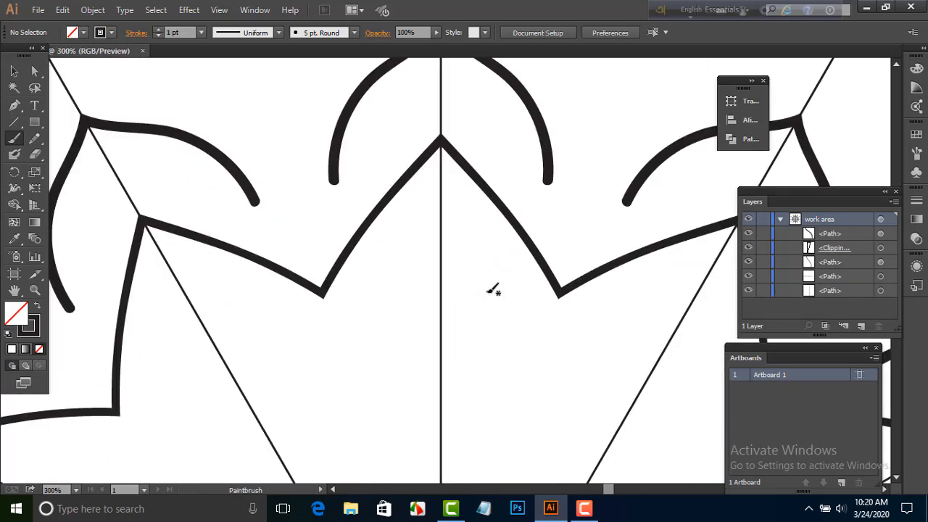
pyautogui.scroll(5, 494, 290)
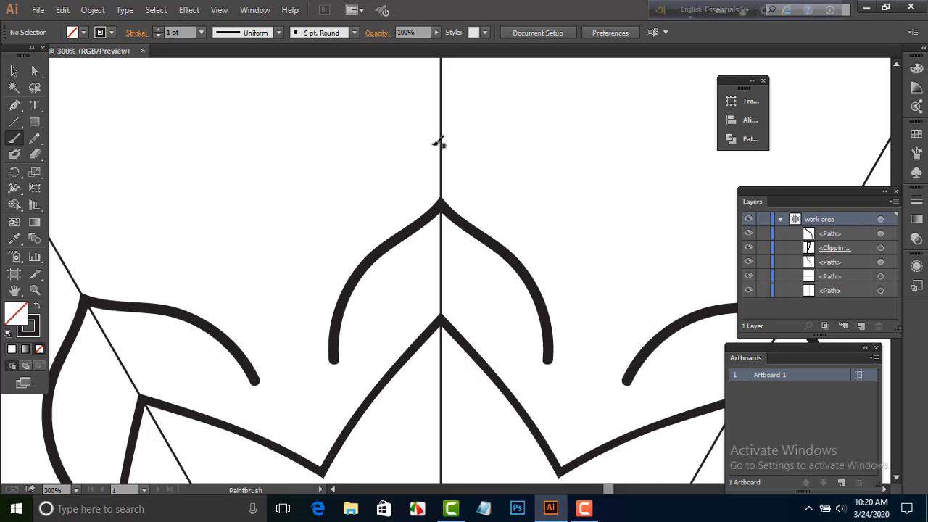
pyautogui.moveTo(442, 254); pyautogui.dragTo(496, 375)
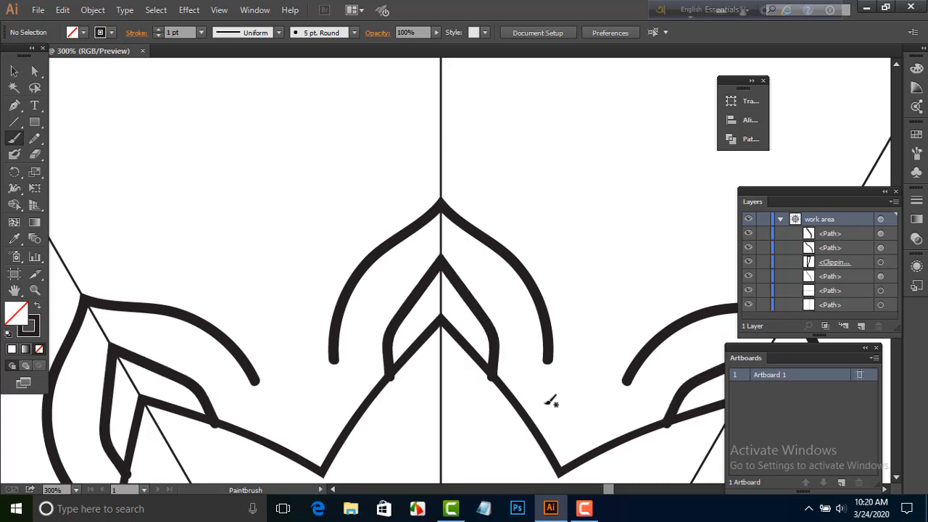
pyautogui.scroll(-1, 551, 407)
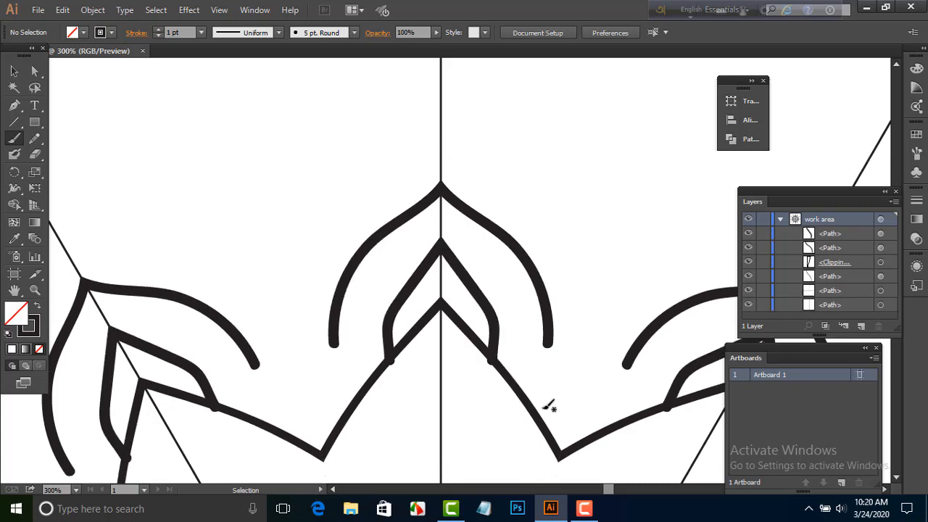
pyautogui.hotkey('ctrl', 'z')
pyautogui.moveTo(439, 226); pyautogui.dragTo(504, 362)
pyautogui.scroll(-5, 560, 412)
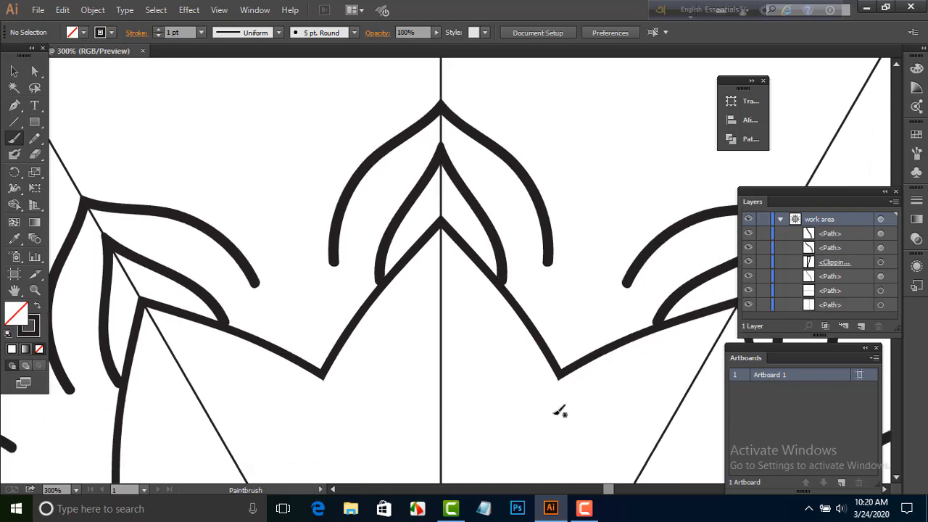
# Step: Paint a larger outer petal stroke from the vertical line down toward the adjacent valley of the star outline
pyautogui.hotkey('ctrl', '-')
pyautogui.scroll(7, 560, 412)
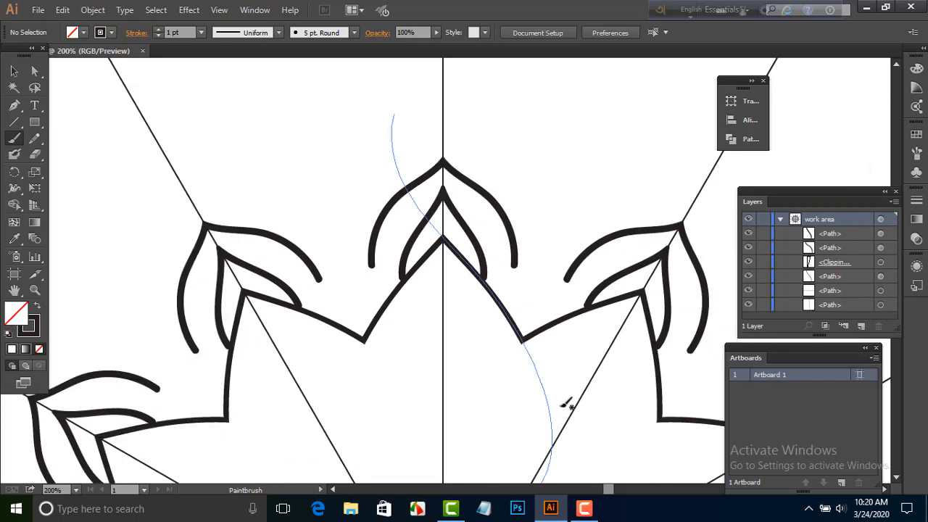
pyautogui.moveTo(443, 172); pyautogui.dragTo(531, 381)
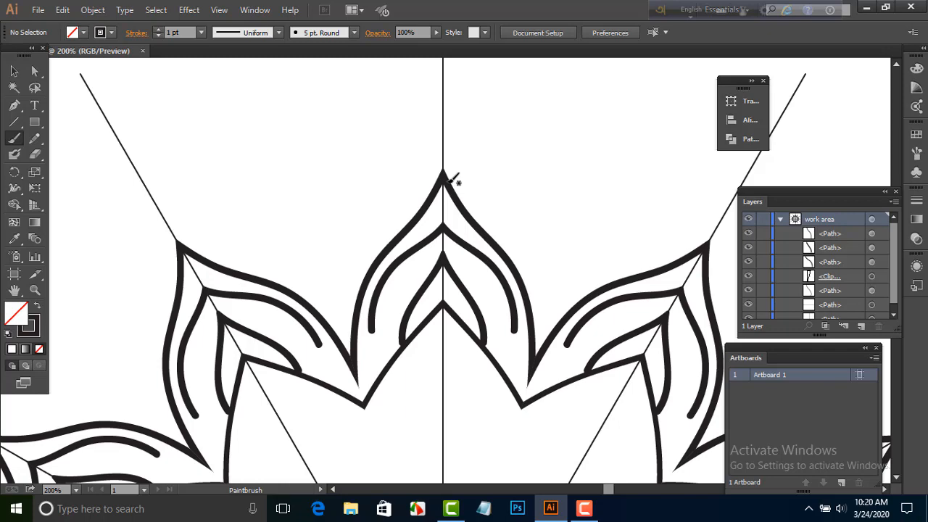
# Step: Examine the repeated petal pattern as a whole and close up
pyautogui.hotkey('ctrl', '-')
pyautogui.hotkey('ctrl', '-')
pyautogui.hotkey('ctrl', '-')
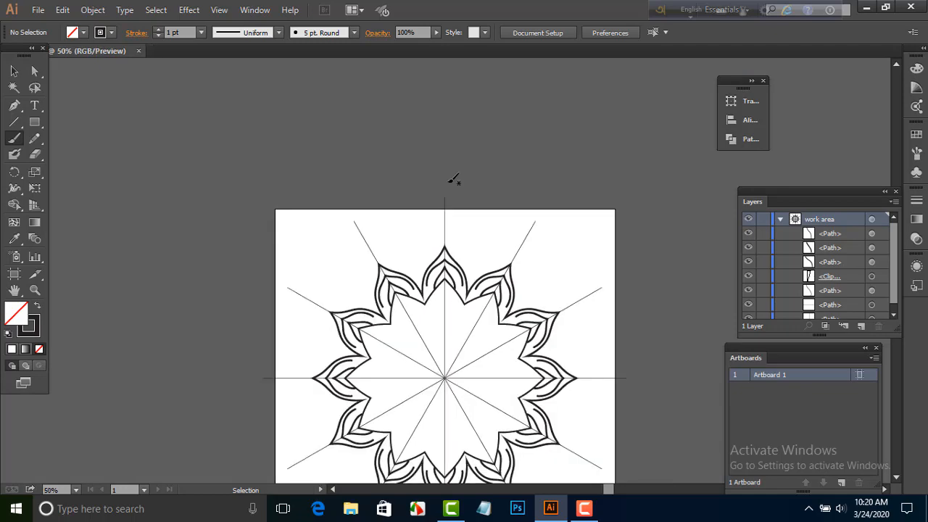
pyautogui.hotkey('ctrl', '+')
pyautogui.hotkey('ctrl', '+')
pyautogui.hotkey('ctrl', '-')
pyautogui.hotkey('ctrl', '-')
pyautogui.hotkey('ctrl', '-')
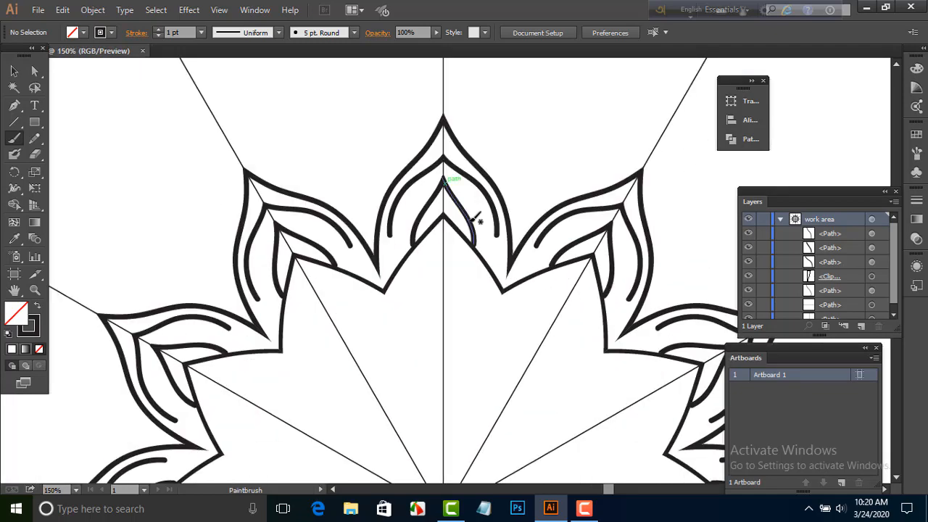
pyautogui.scroll(-1, 475, 226)
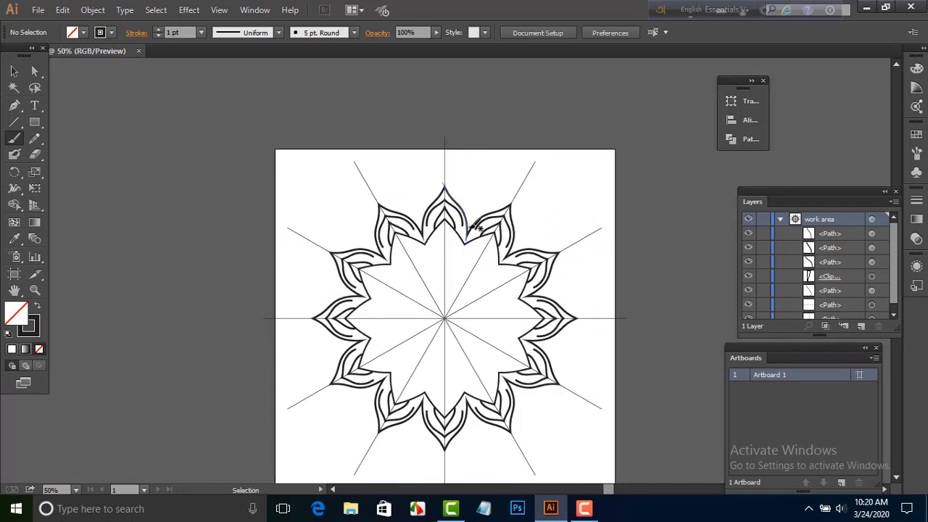
# Step: Undo the painted petal strokes so that only the star outline and the radial lines are left
pyautogui.hotkey('ctrl', 'z')
pyautogui.hotkey('ctrl', 'z')
pyautogui.hotkey('ctrl', 'z')
pyautogui.hotkey('ctrl', 'z')
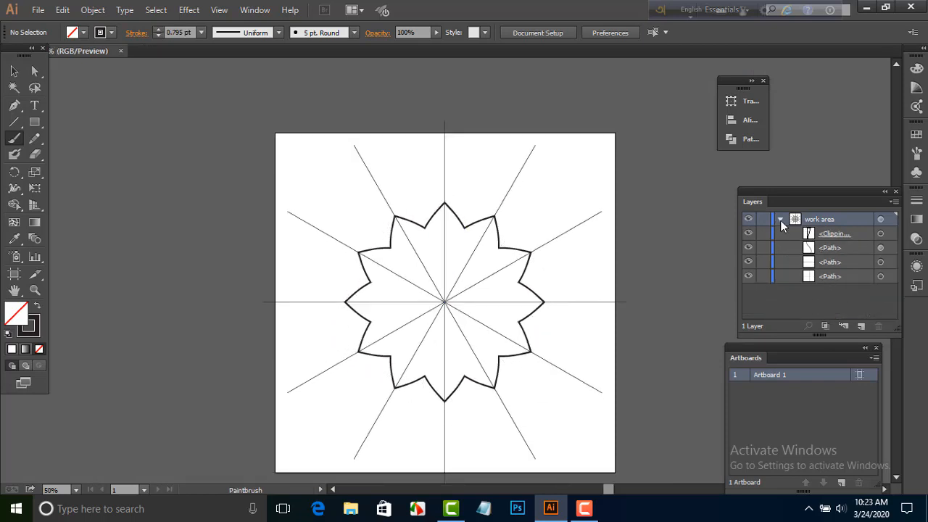
# Step: Collapse the work area layer, add a new layer below it and name it guide
pyautogui.click(781, 220)
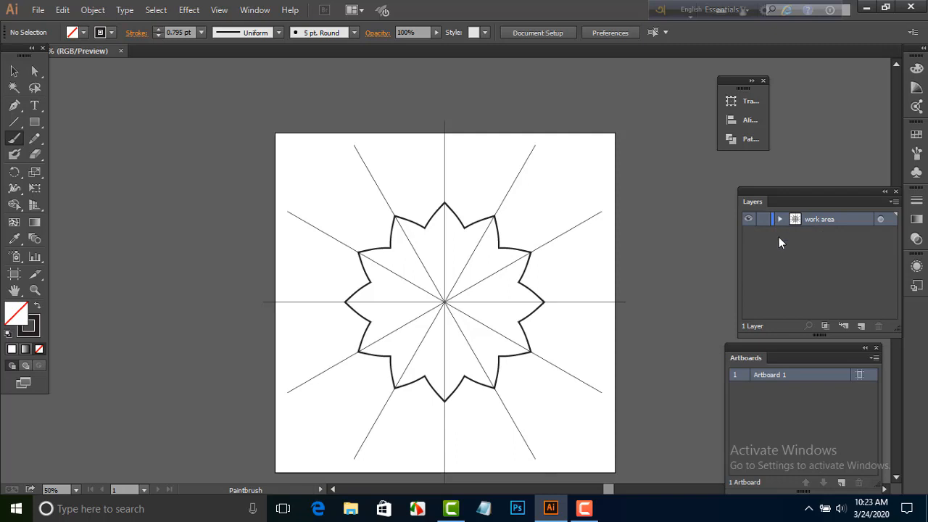
pyautogui.click(863, 324)
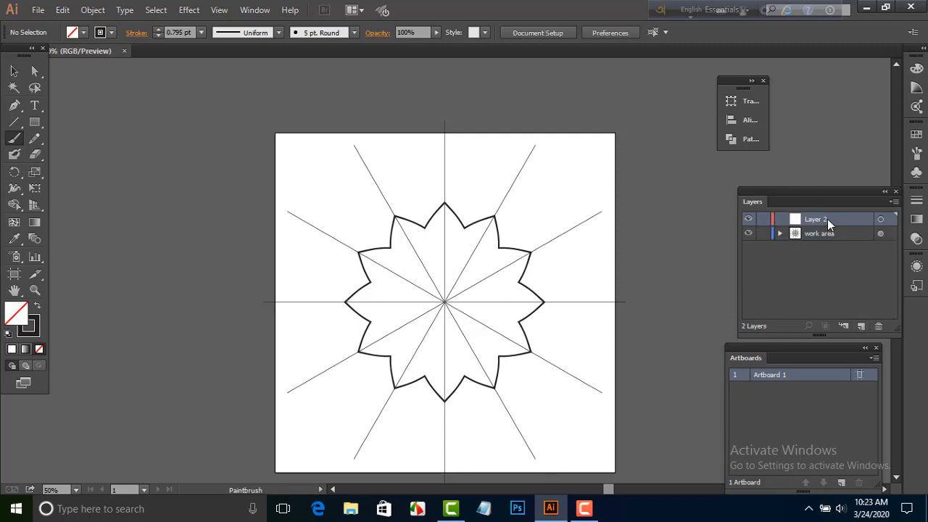
pyautogui.moveTo(827, 219); pyautogui.dragTo(831, 243)
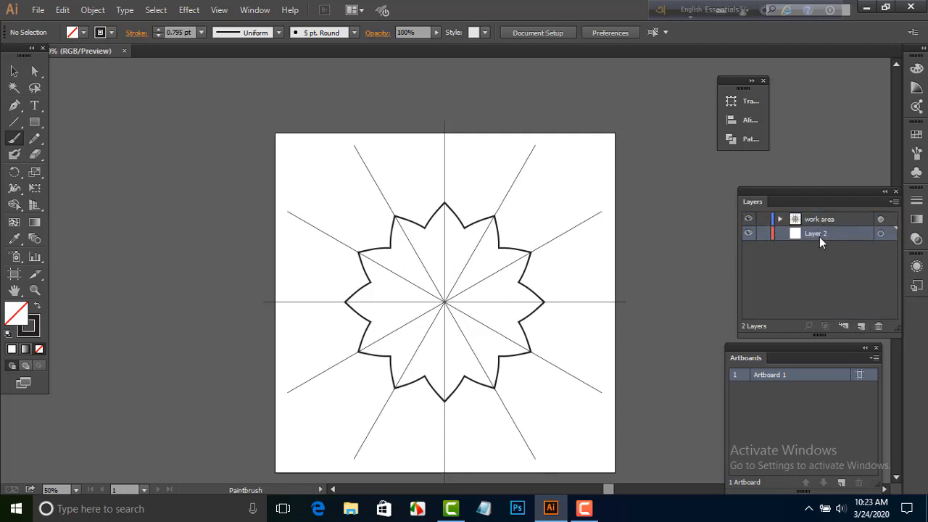
pyautogui.doubleClick(819, 235)
pyautogui.write('guide')
pyautogui.press('Return')
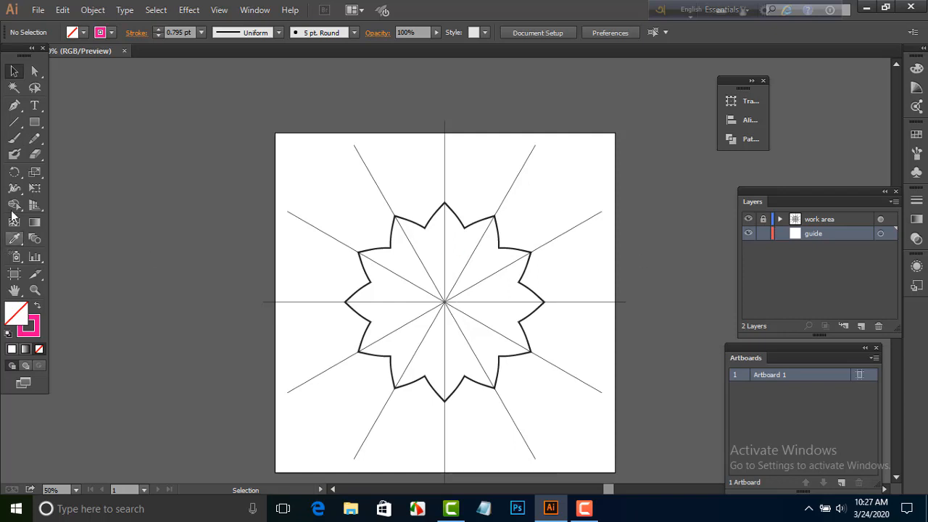
# Step: Draw a vertical pink line taller than the artboard on the guide layer with the Line Segment tool
pyautogui.click(14, 122)
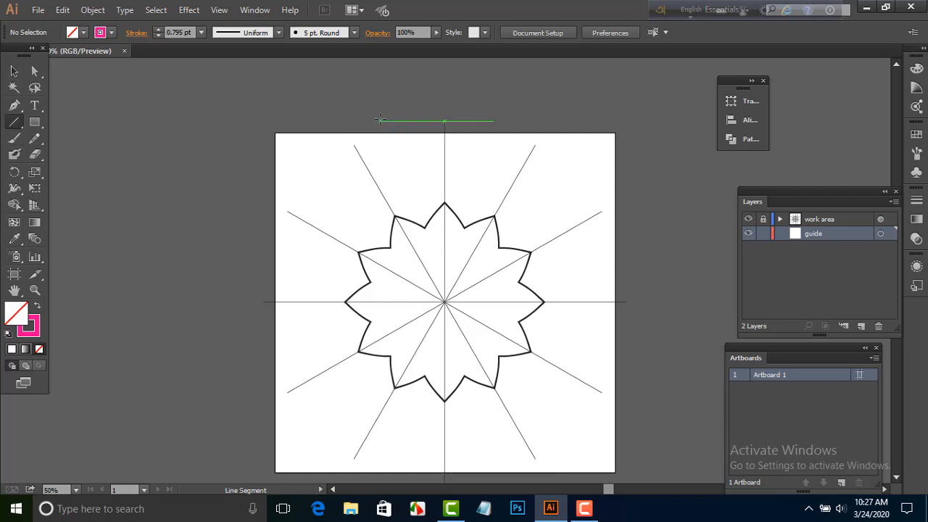
pyautogui.moveTo(380, 107); pyautogui.dragTo(380, 360)
pyautogui.scroll(2, 435, 383)
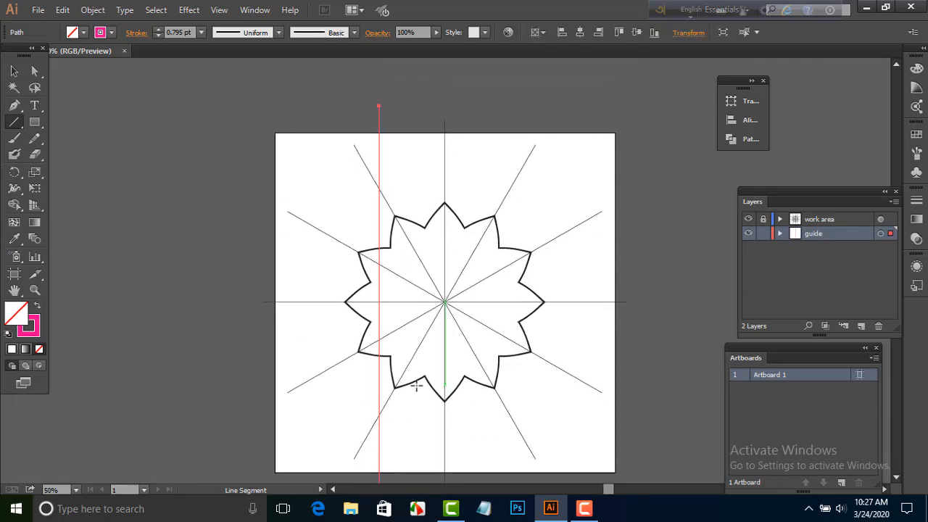
pyautogui.click(14, 70)
pyautogui.click(83, 127)
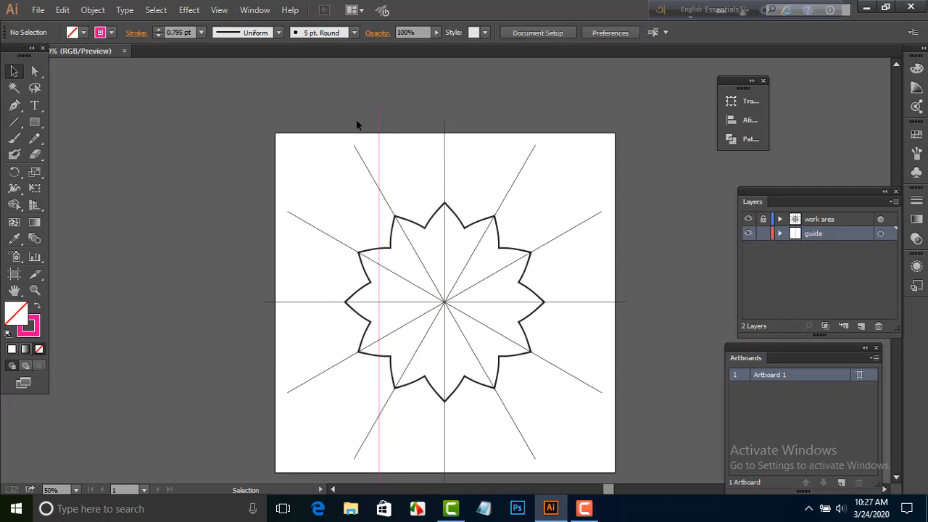
# Step: Center the pink vertical line horizontally and vertically on the artboard
pyautogui.moveTo(364, 113); pyautogui.dragTo(392, 136)
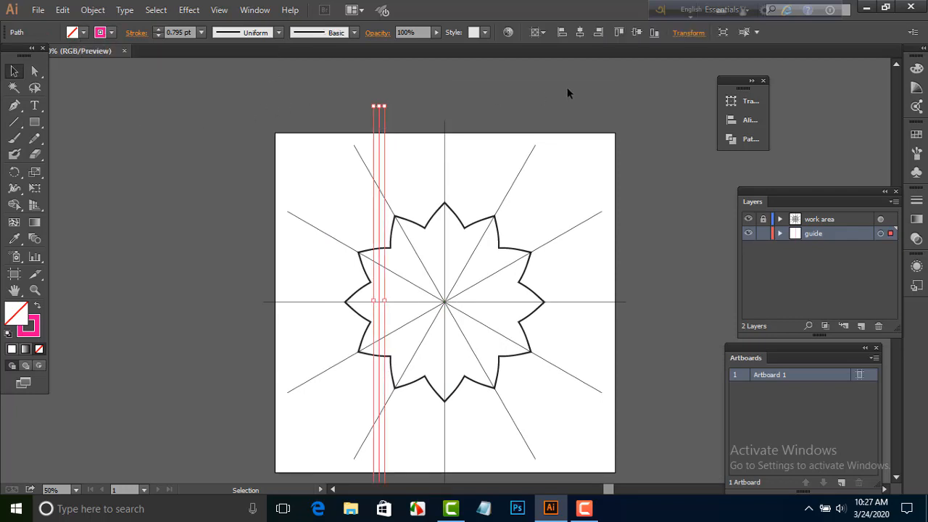
pyautogui.click(580, 35)
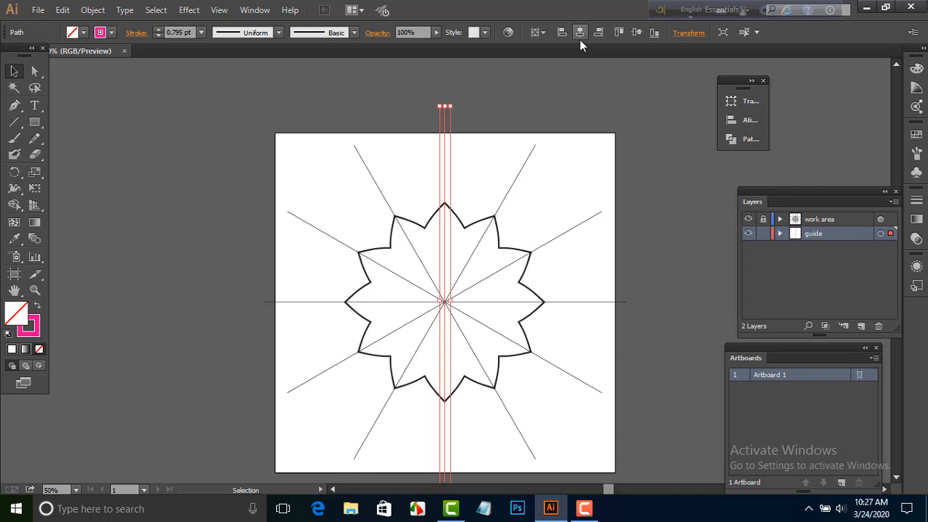
pyautogui.click(638, 34)
pyautogui.scroll(-2, 628, 204)
pyautogui.scroll(1, 629, 204)
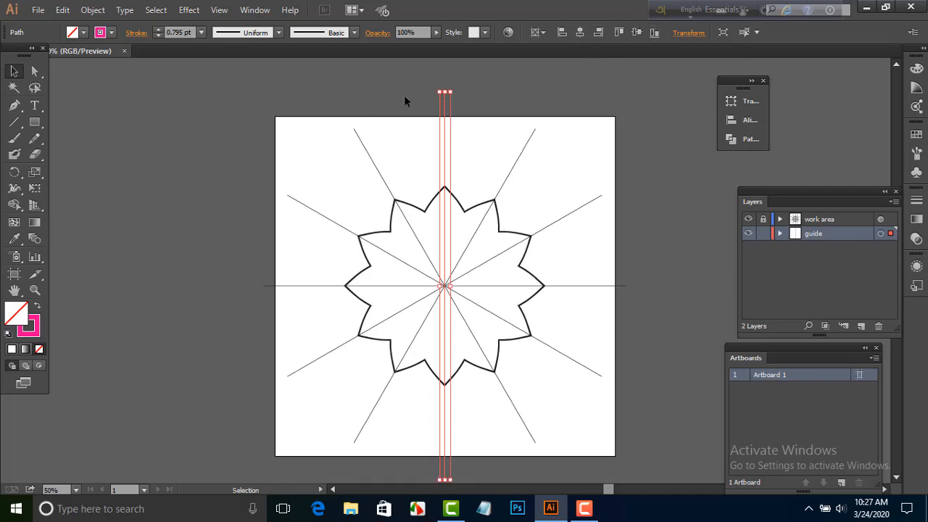
# Step: Apply a Transform effect to the pink vertical line with a 15° rotation and 11 copies
pyautogui.click(188, 11)
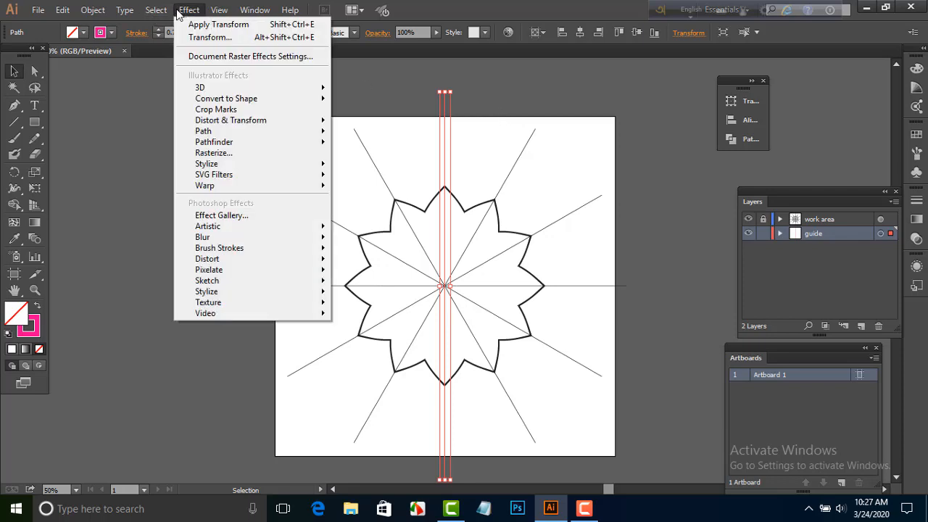
pyautogui.click(192, 13)
pyautogui.click(192, 10)
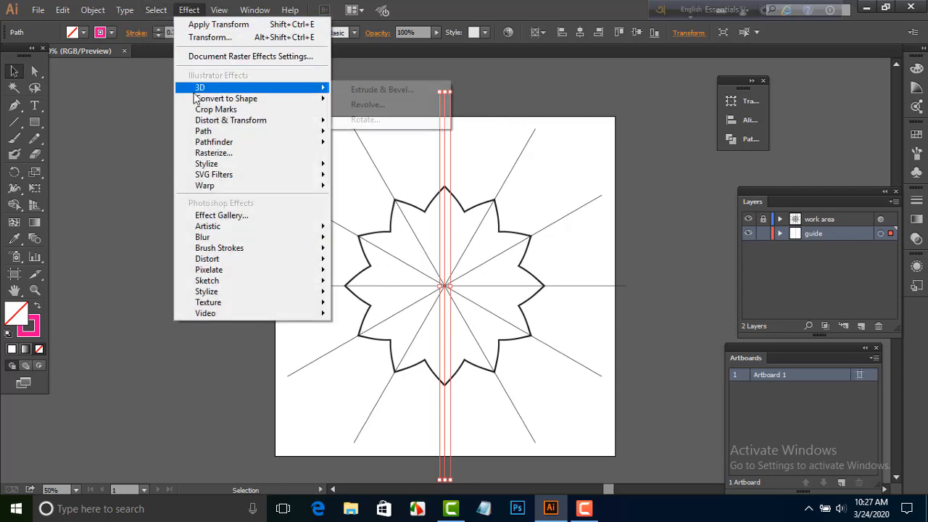
pyautogui.moveTo(203, 123)
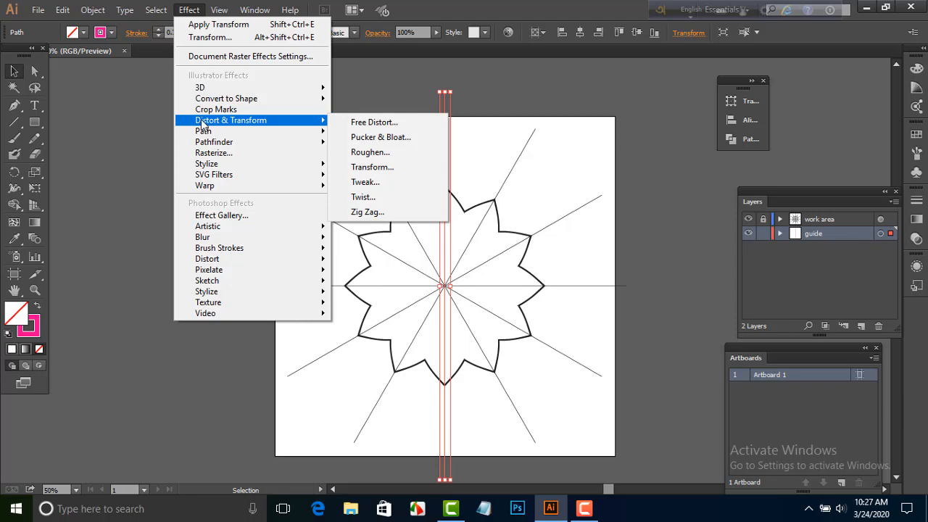
pyautogui.click(366, 168)
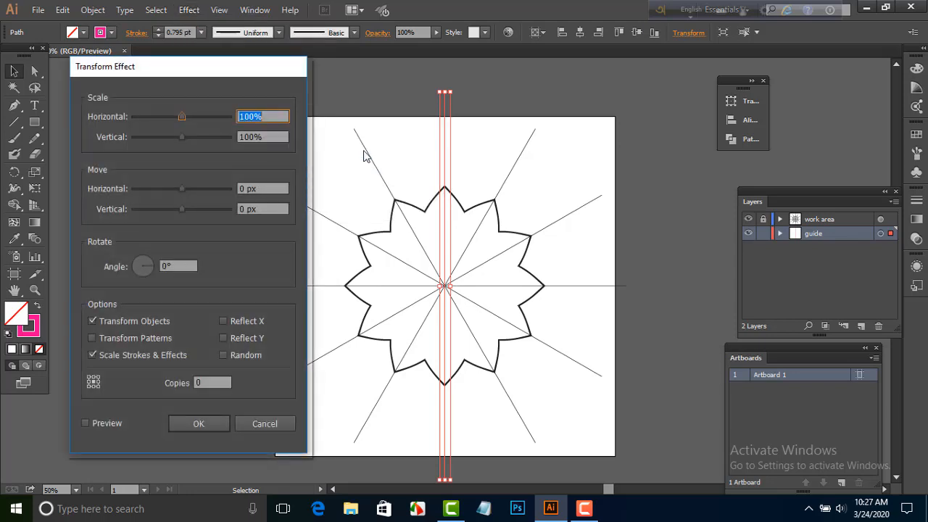
pyautogui.click(87, 422)
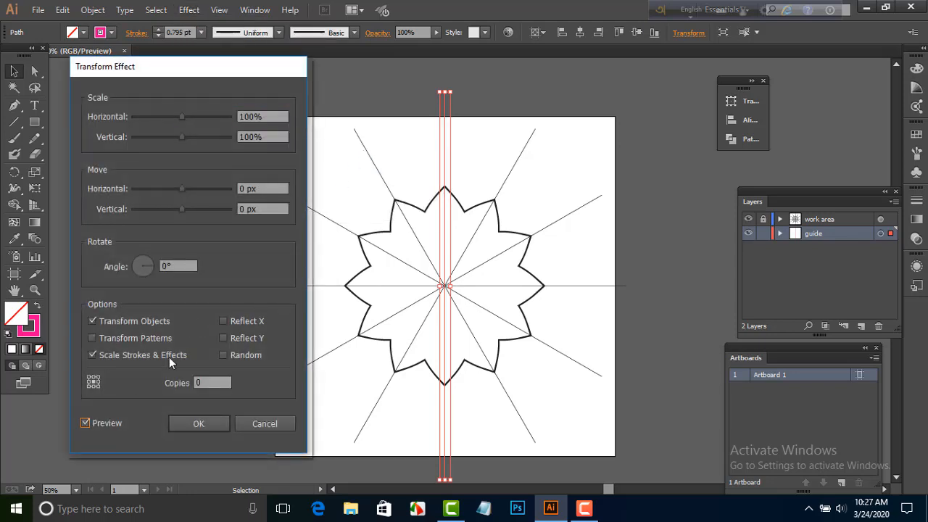
pyautogui.click(165, 266)
pyautogui.write('15')
pyautogui.press('Tab')
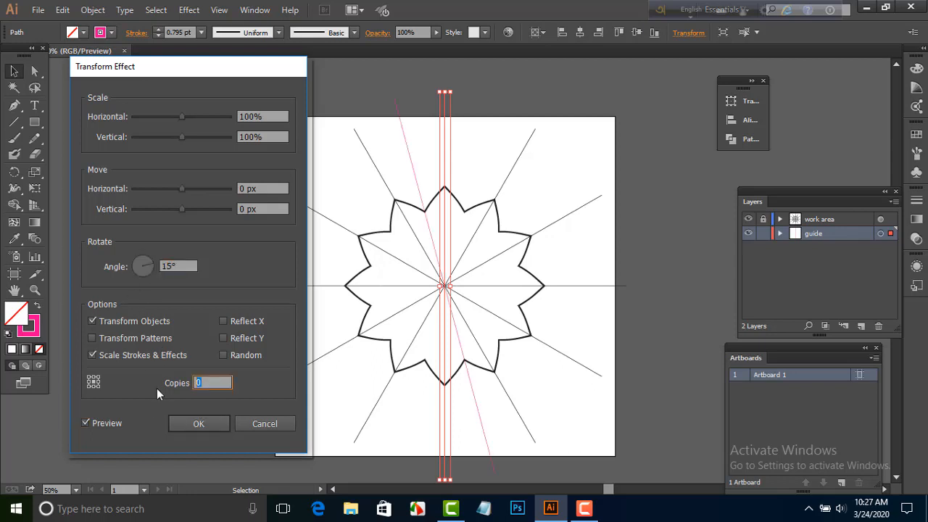
pyautogui.write('11')
pyautogui.click(206, 426)
pyautogui.click(186, 303)
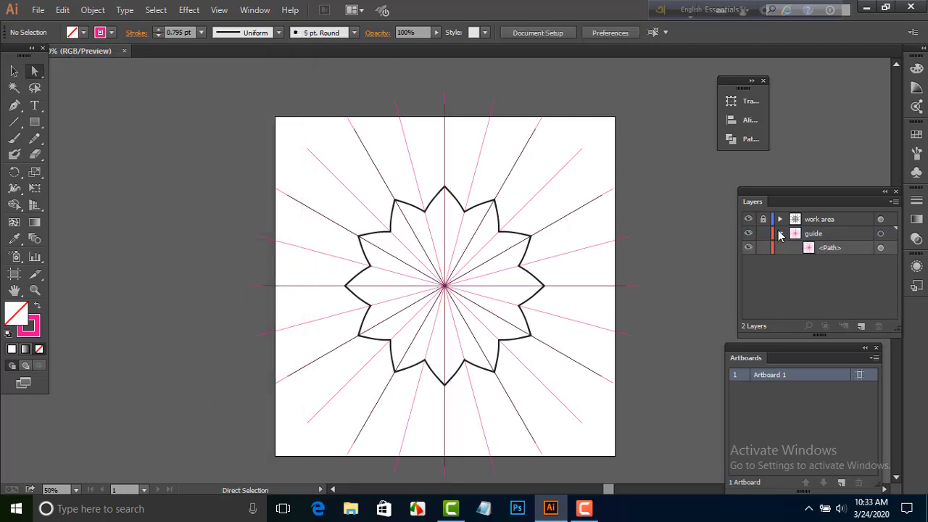
# Step: Duplicate the pink radial path within the guide layer and change the upper copy's stroke color to light blue
pyautogui.click(831, 250)
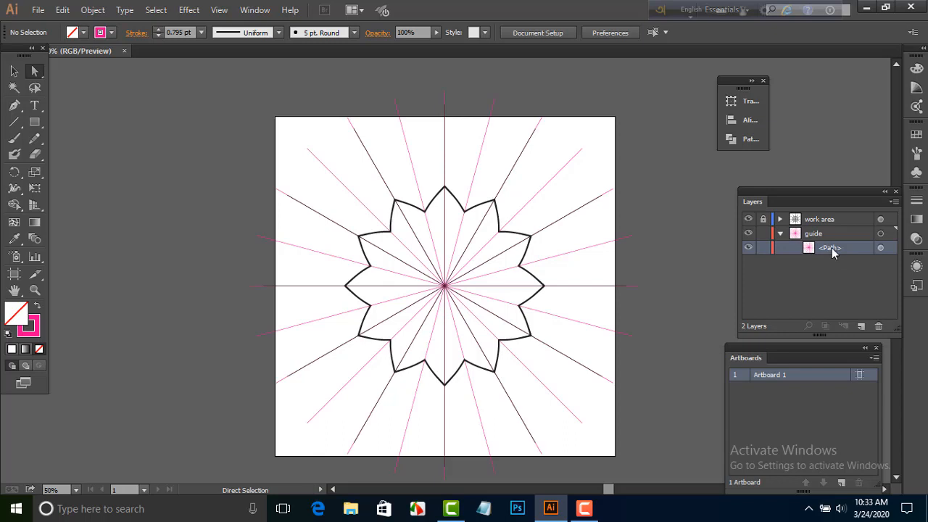
pyautogui.moveTo(833, 251); pyautogui.dragTo(861, 326)
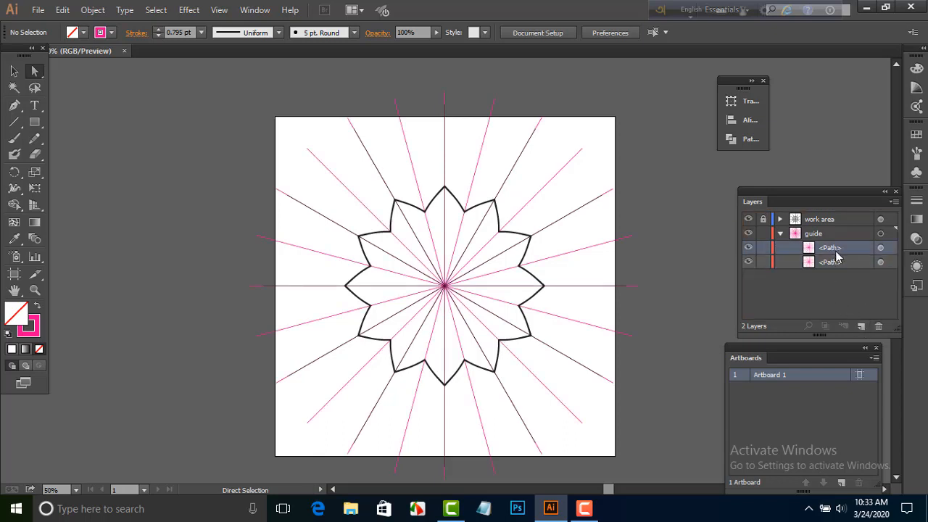
pyautogui.click(880, 249)
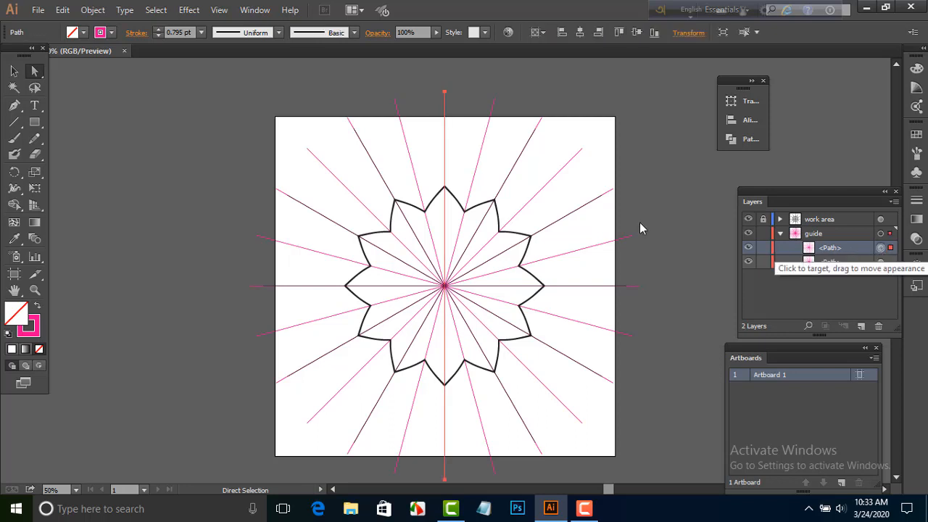
pyautogui.click(108, 32)
pyautogui.click(76, 54)
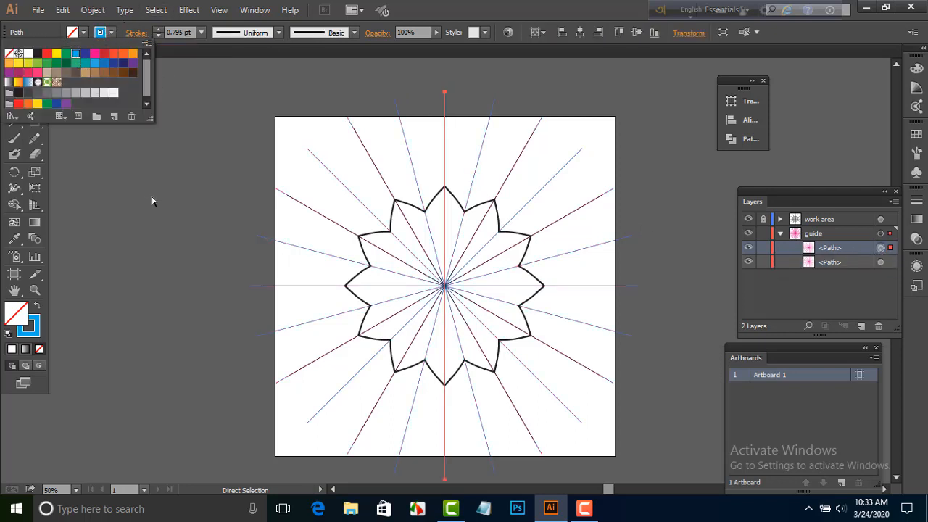
pyautogui.click(152, 201)
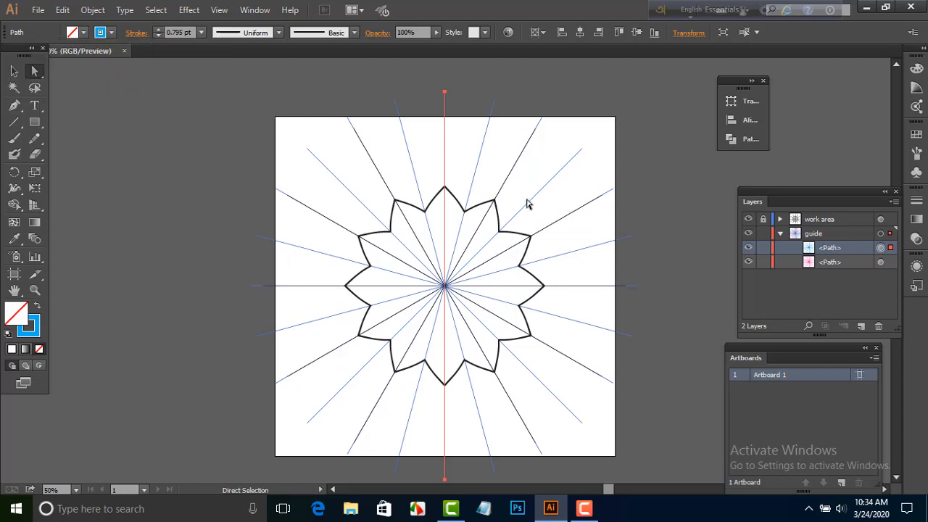
# Step: Rotate the blue radial path by 7.5° so its lines fall between the pink ones
pyautogui.rightClick(487, 197)
pyautogui.moveTo(525, 373)
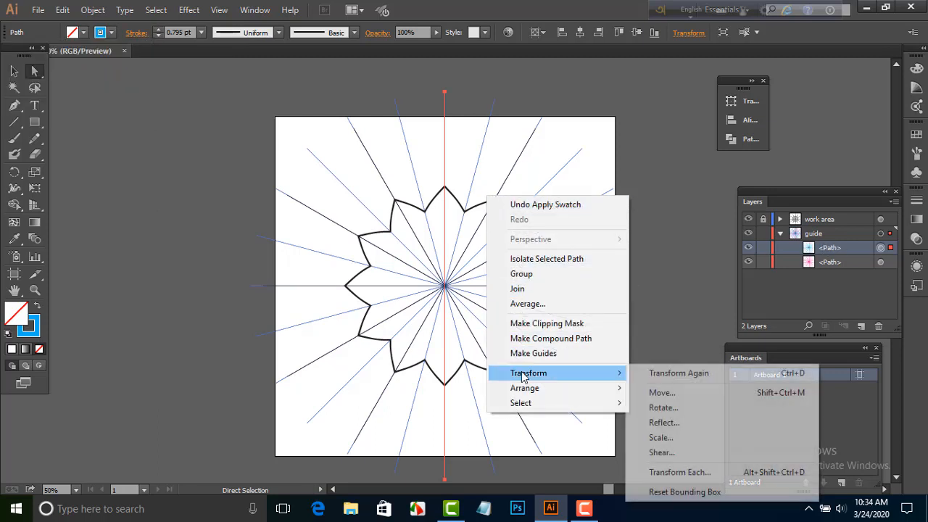
pyautogui.click(684, 411)
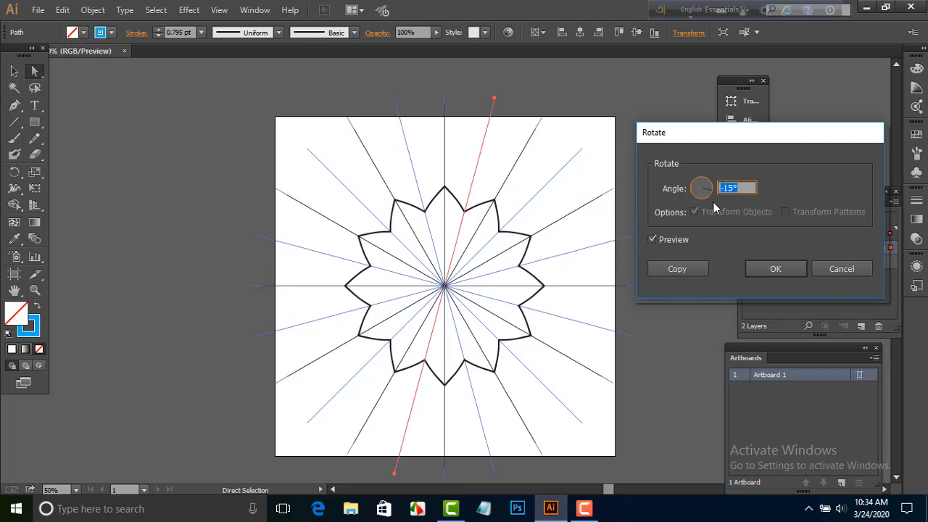
pyautogui.write('7.5')
pyautogui.click(652, 240)
pyautogui.click(652, 240)
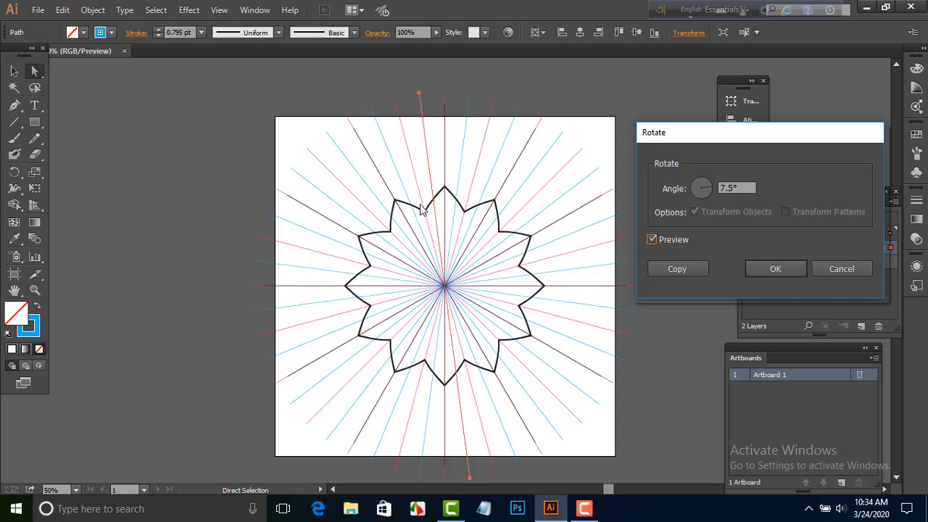
pyautogui.click(775, 271)
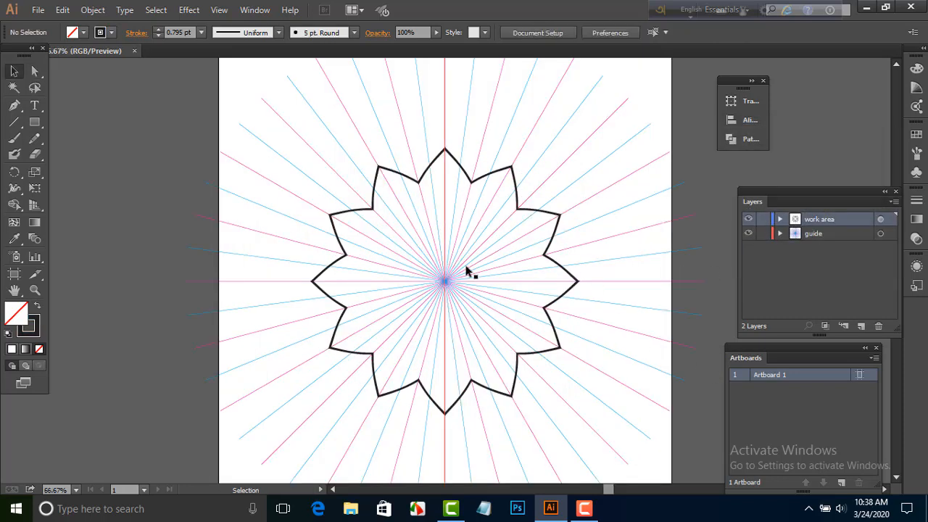
# Step: Lock the guide layer and hide the two straight line paths at the bottom of the work area layer
pyautogui.scroll(-1, 486, 276)
pyautogui.scroll(1, 558, 293)
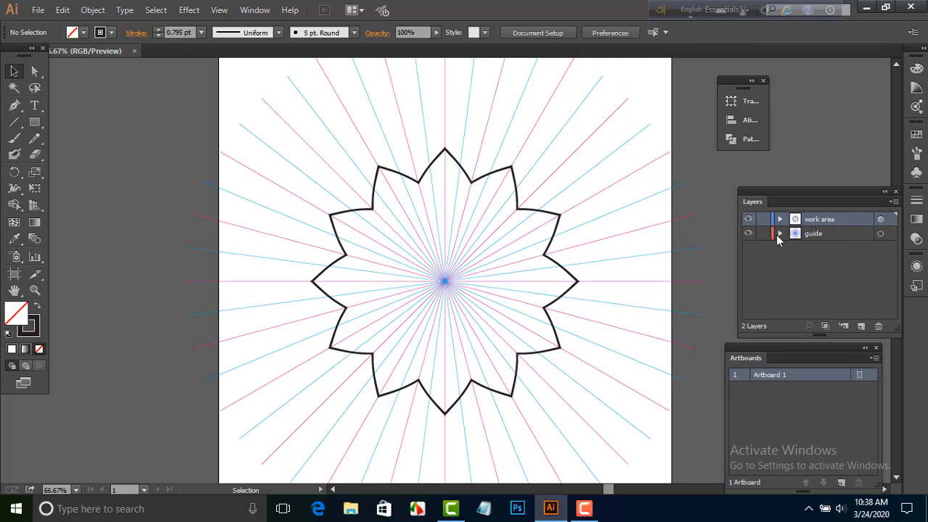
pyautogui.click(763, 233)
pyautogui.click(781, 219)
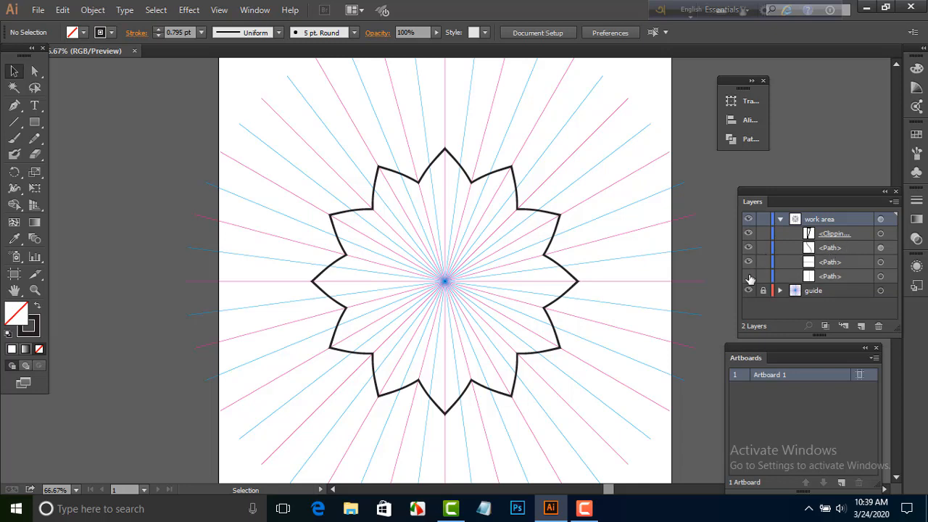
pyautogui.click(749, 277)
pyautogui.click(748, 276)
# Step: Delete the star outline path from the work area layer and save the document
pyautogui.click(830, 249)
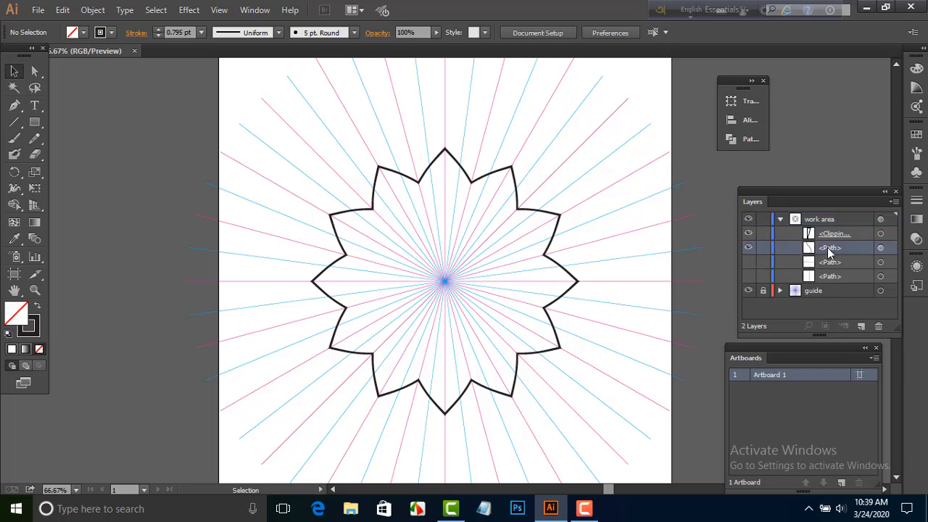
pyautogui.click(881, 249)
pyautogui.press('Delete')
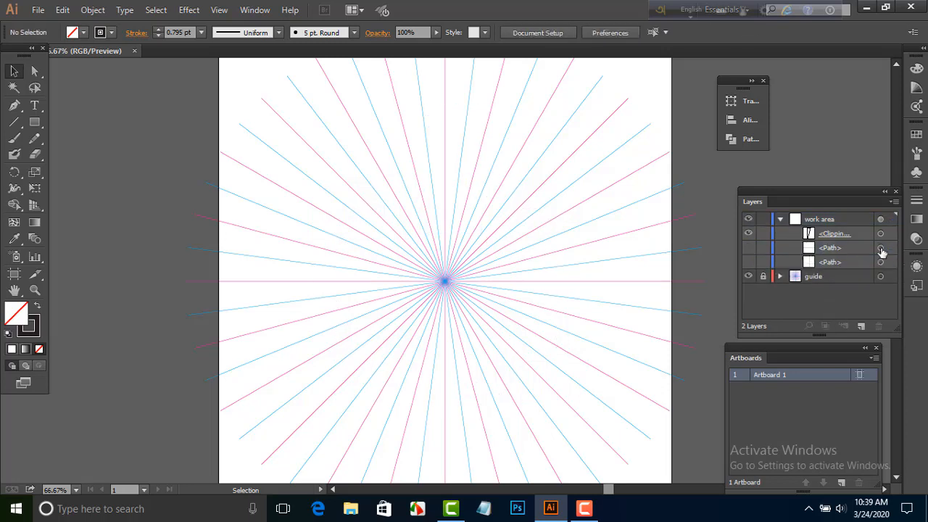
pyautogui.click(781, 220)
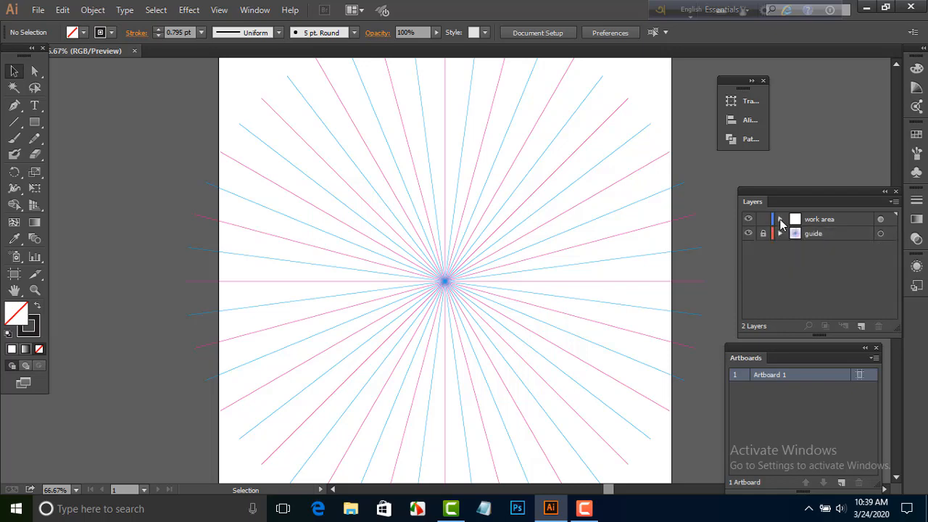
pyautogui.click(38, 10)
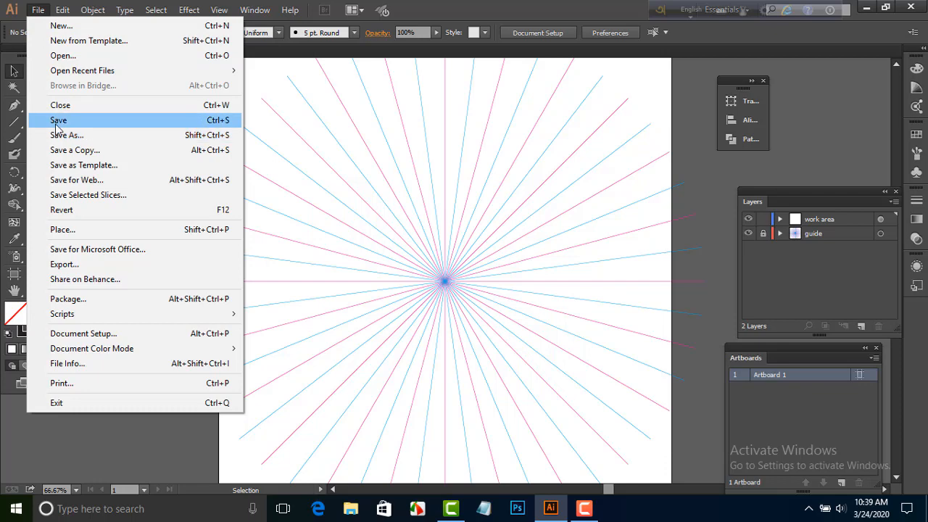
pyautogui.click(58, 121)
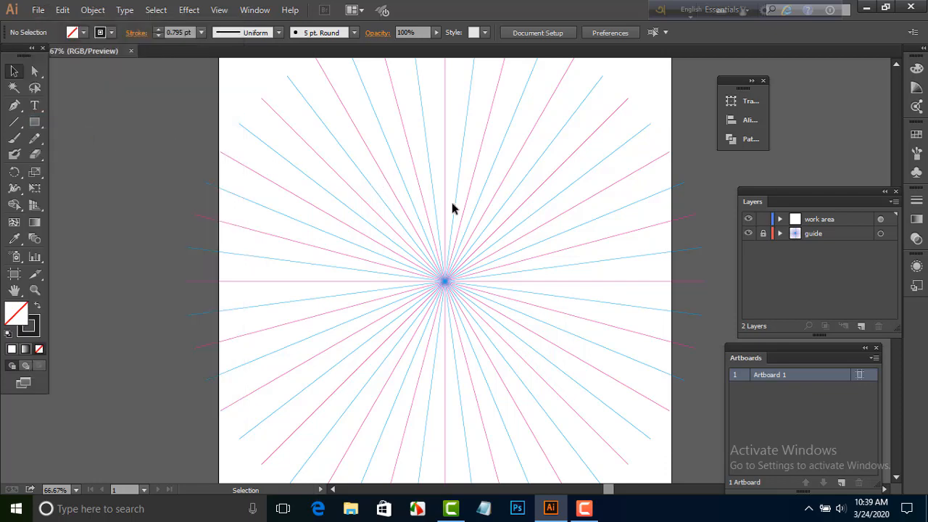
# Step: Paint narrow pointed petals at the mandala's center with the Paintbrush tool and a pointed star outline around them
pyautogui.hotkey('ctrl', '=')
pyautogui.hotkey('ctrl', '=')
pyautogui.hotkey('ctrl', '=')
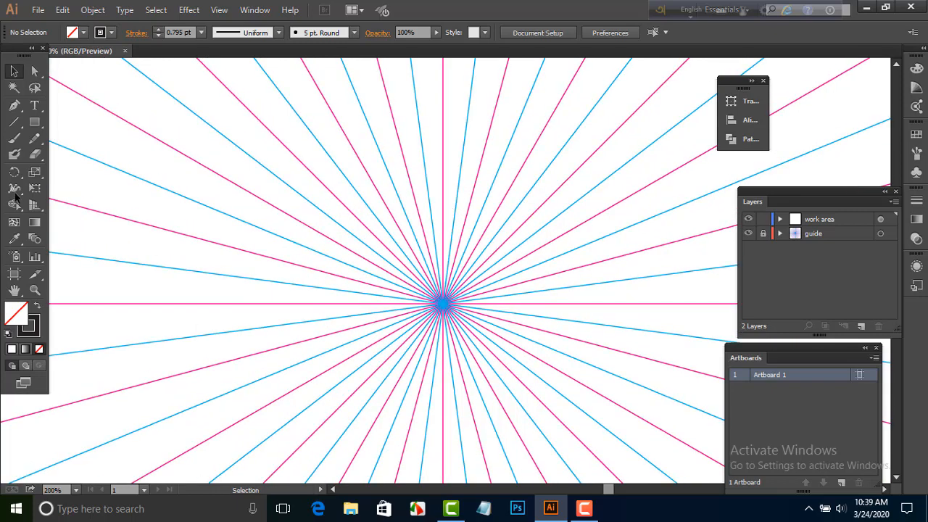
pyautogui.click(13, 138)
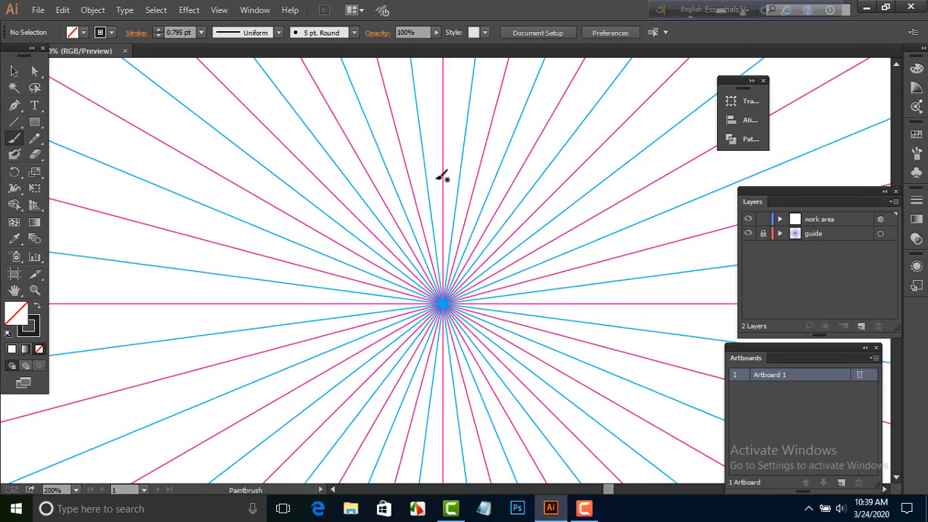
pyautogui.moveTo(443, 176)
pyautogui.mouseDown()
pyautogui.moveTo(450, 244)
pyautogui.moveTo(456, 308)
pyautogui.mouseUp()
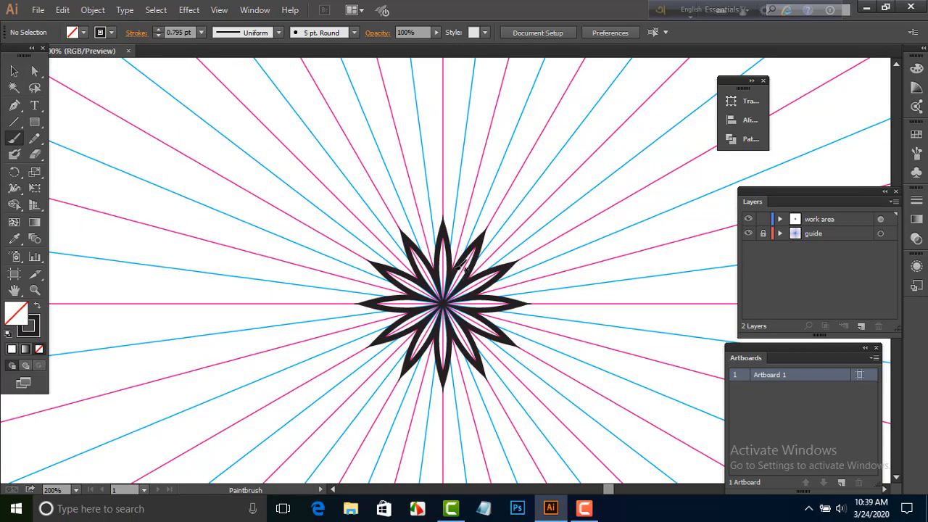
pyautogui.moveTo(456, 269); pyautogui.dragTo(457, 212)
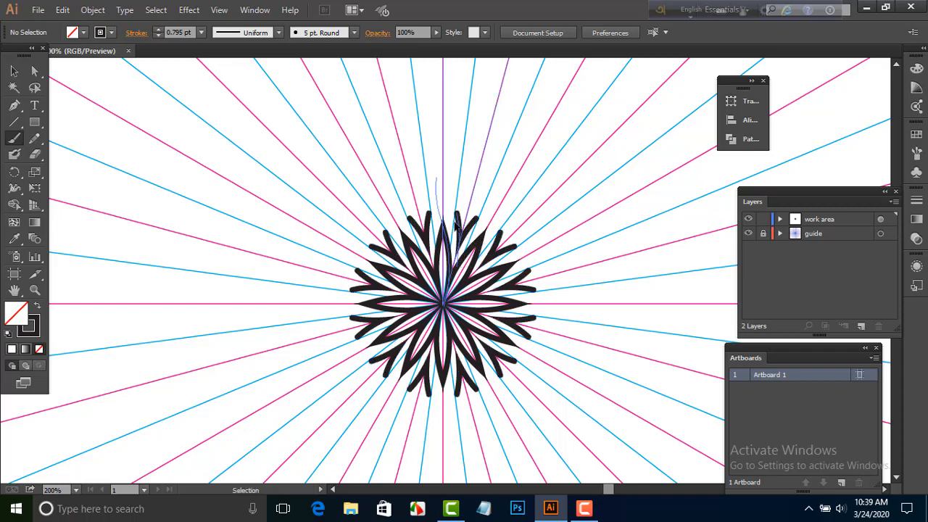
pyautogui.hotkey('ctrl', 'z')
pyautogui.moveTo(444, 186); pyautogui.dragTo(482, 247)
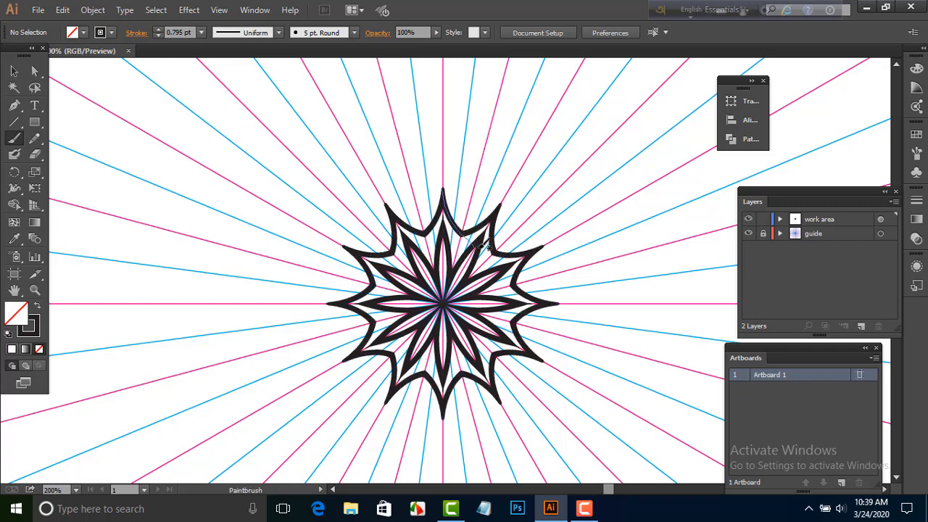
# Step: Paint a second, larger pointed star outline around the first one, starting on the vertical pink guide line
pyautogui.scroll(1, 445, 174)
pyautogui.moveTo(440, 165)
pyautogui.mouseDown()
pyautogui.moveTo(461, 234)
pyautogui.moveTo(476, 245)
pyautogui.mouseUp()
pyautogui.hotkey('ctrl', 'z')
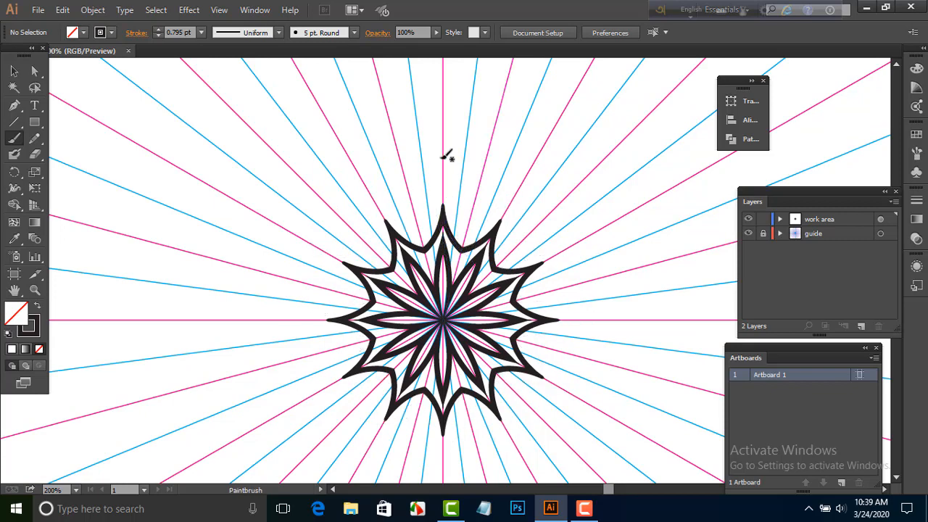
pyautogui.moveTo(444, 154); pyautogui.dragTo(480, 249)
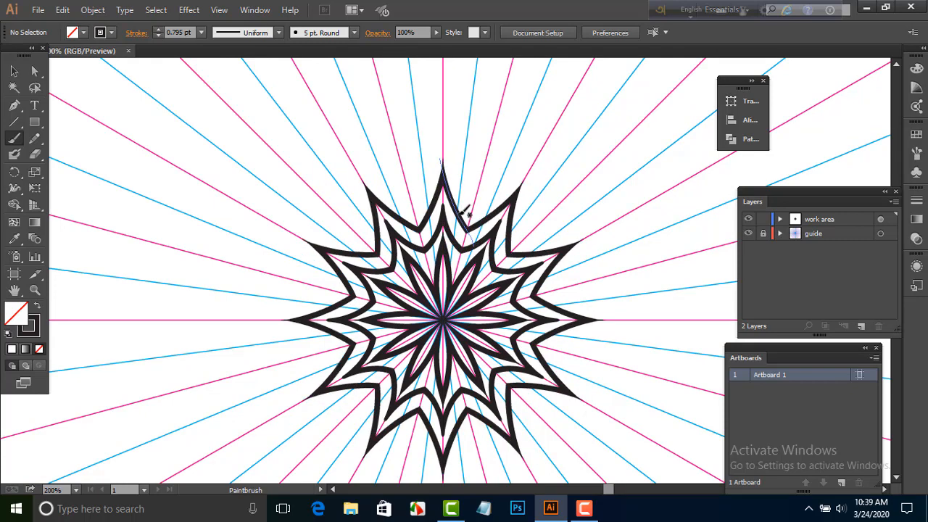
# Step: Paint nested rounded petals between the star points, surrounded by pointed outer petals, curved strokes and small leaf shapes
pyautogui.moveTo(481, 188)
pyautogui.mouseDown()
pyautogui.moveTo(484, 217)
pyautogui.moveTo(466, 213)
pyautogui.moveTo(482, 187)
pyautogui.moveTo(521, 164)
pyautogui.moveTo(516, 171)
pyautogui.mouseUp()
pyautogui.hotkey('ctrl', 'z')
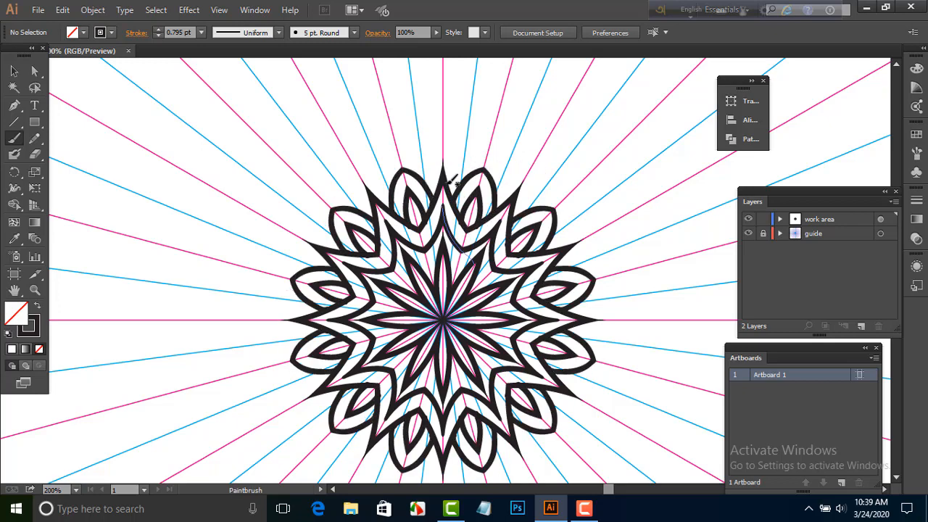
pyautogui.moveTo(454, 180)
pyautogui.mouseDown()
pyautogui.moveTo(495, 156)
pyautogui.moveTo(523, 165)
pyautogui.mouseUp()
pyautogui.moveTo(468, 168); pyautogui.dragTo(440, 128)
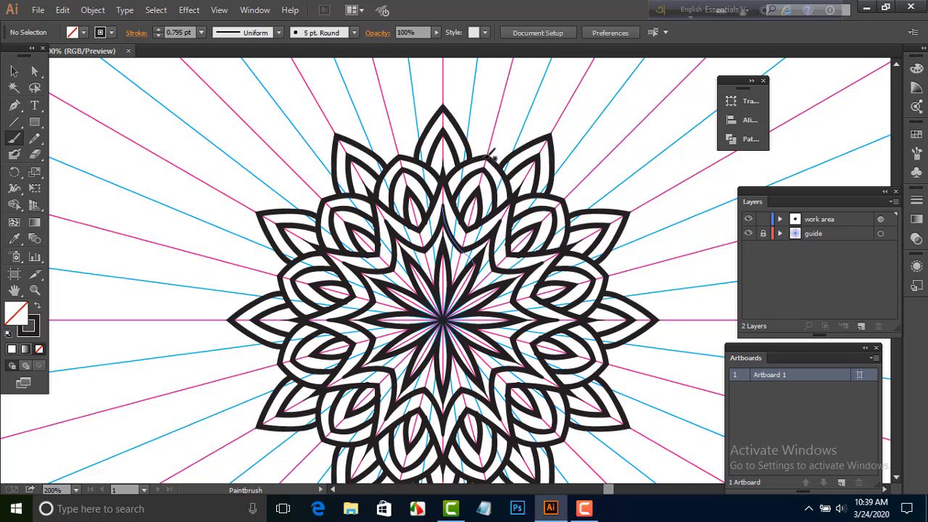
pyautogui.moveTo(485, 153); pyautogui.dragTo(453, 89)
pyautogui.moveTo(493, 154); pyautogui.dragTo(560, 150)
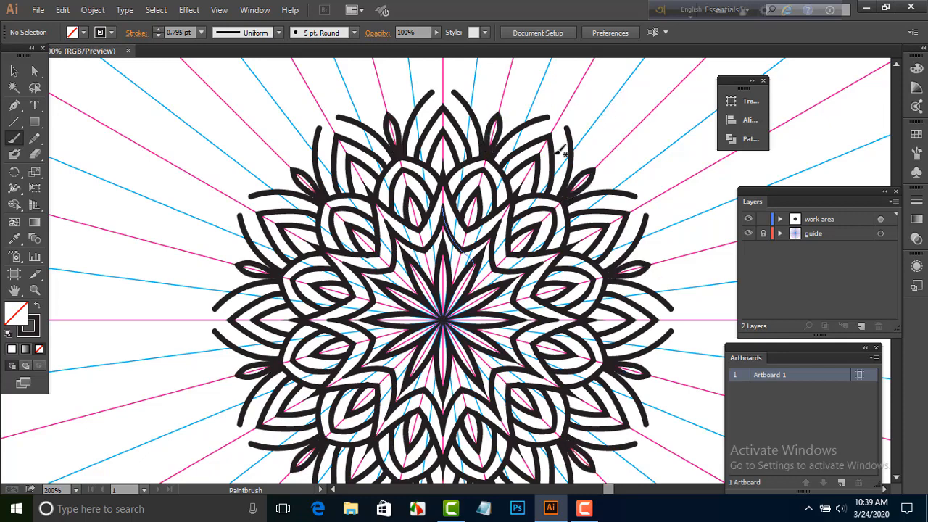
# Step: Hide the guide layer so that only the painted mandala is shown
pyautogui.scroll(-3, 500, 241)
pyautogui.scroll(1, 501, 243)
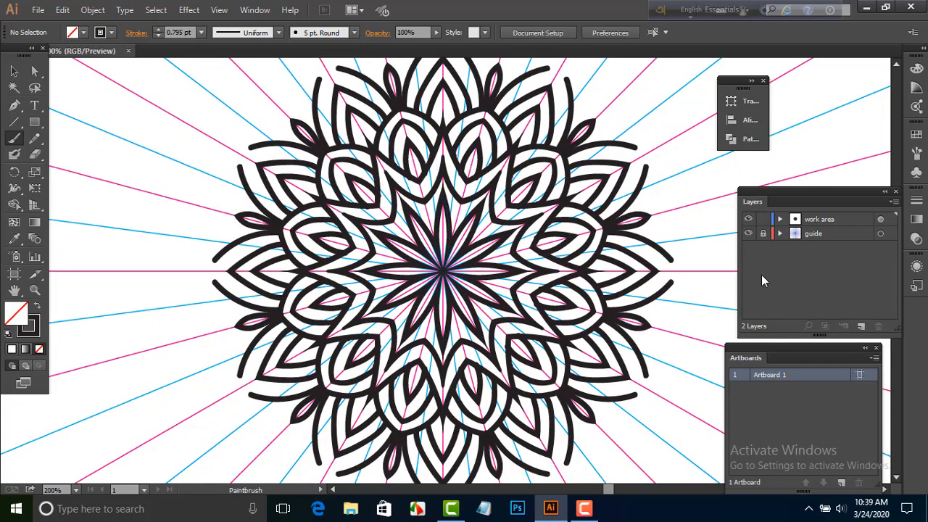
pyautogui.click(749, 235)
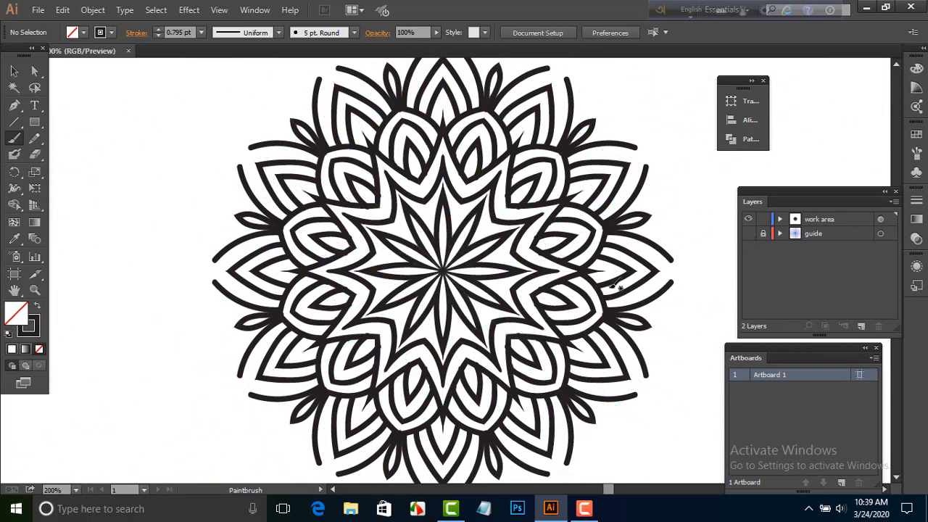
# Step: Examine the painted mandala up close, from the central star outlines to the outer petals and small leaf shapes
pyautogui.scroll(2, 616, 283)
pyautogui.hotkey('ctrl', '+')
pyautogui.hotkey('ctrl', '+')
pyautogui.hotkey('ctrl', '+')
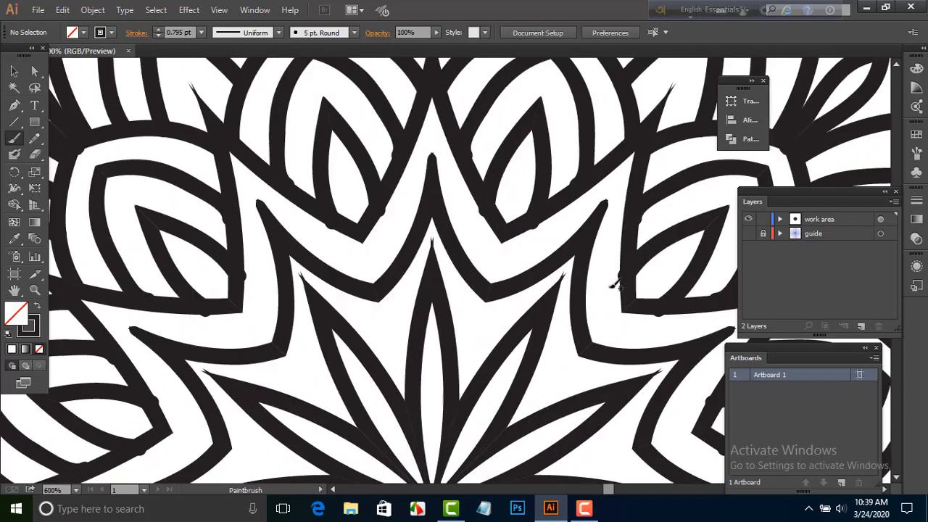
pyautogui.scroll(2, 609, 284)
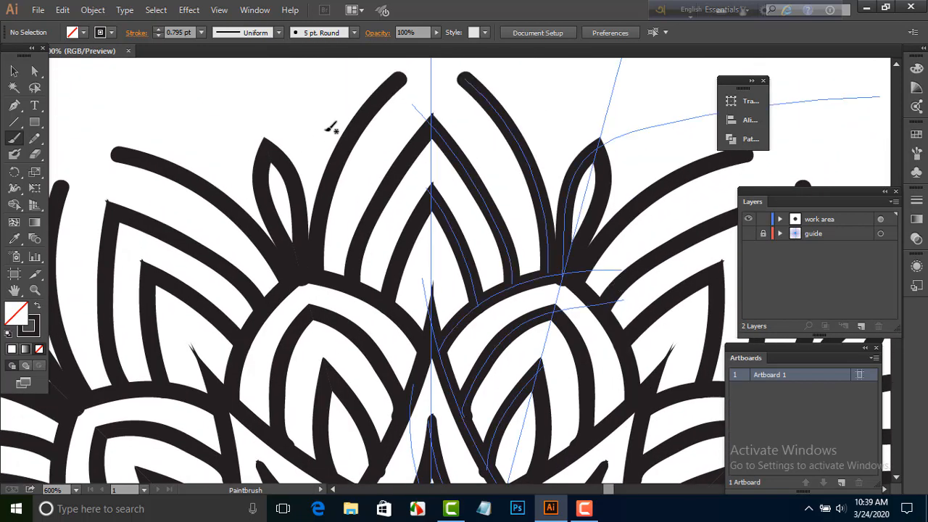
pyautogui.scroll(2, 488, 215)
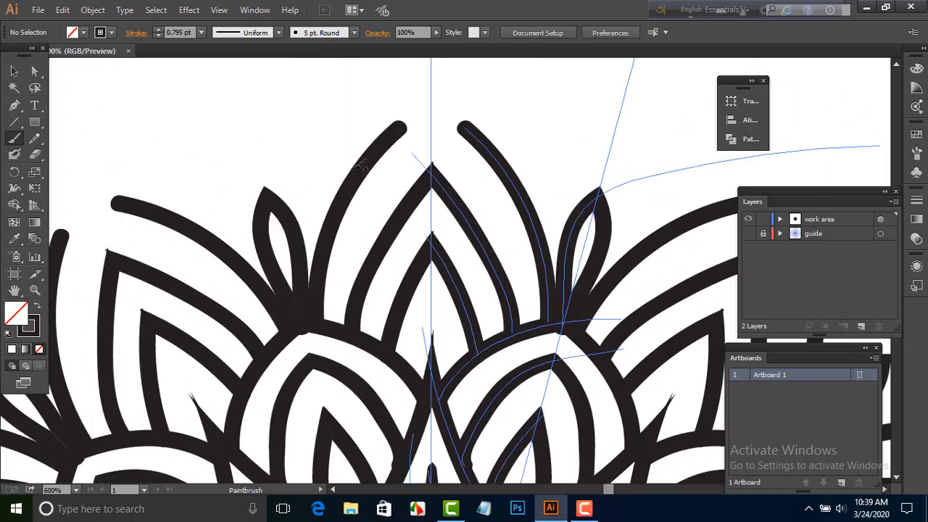
pyautogui.hotkey('ctrl', '-')
pyautogui.hotkey('ctrl', '-')
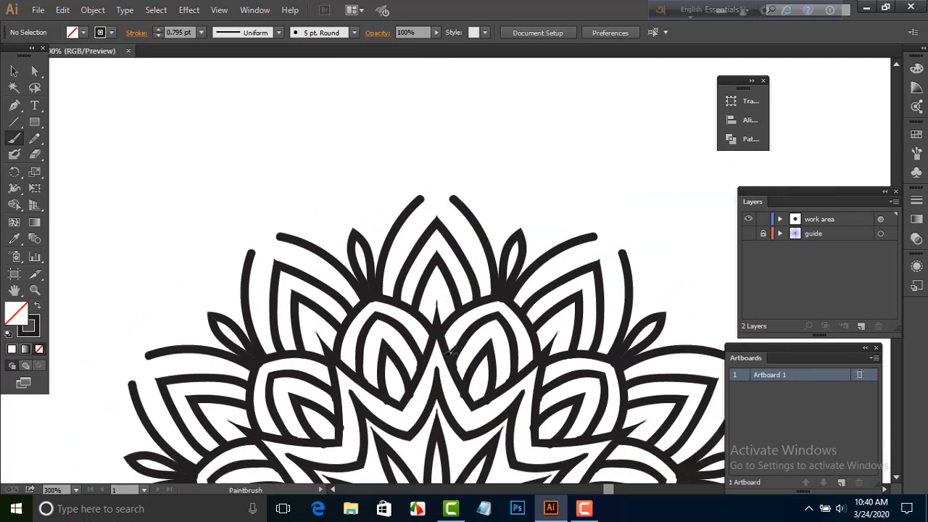
pyautogui.scroll(-3, 450, 349)
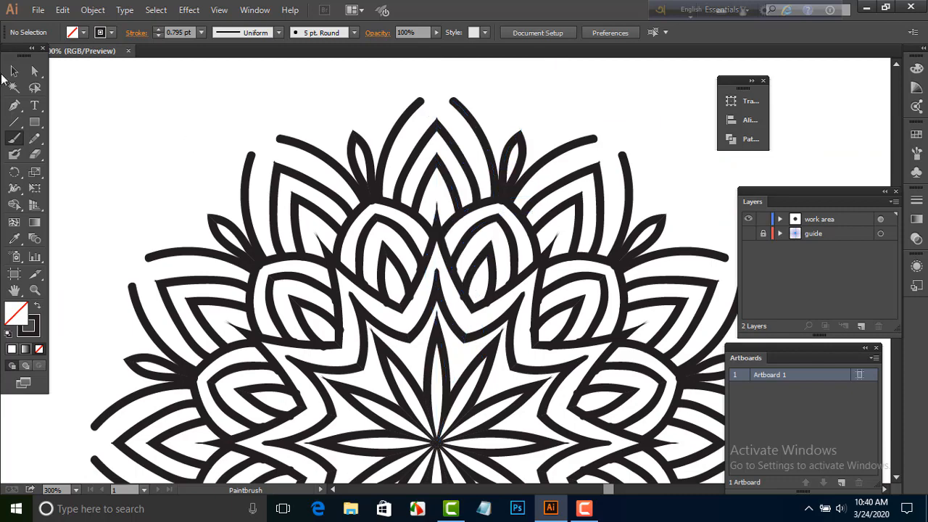
# Step: Switch to the Selection tool and show the guide layer again beneath the painted mandala
pyautogui.click(14, 71)
pyautogui.scroll(-2, 408, 203)
pyautogui.hotkey('ctrl', '-')
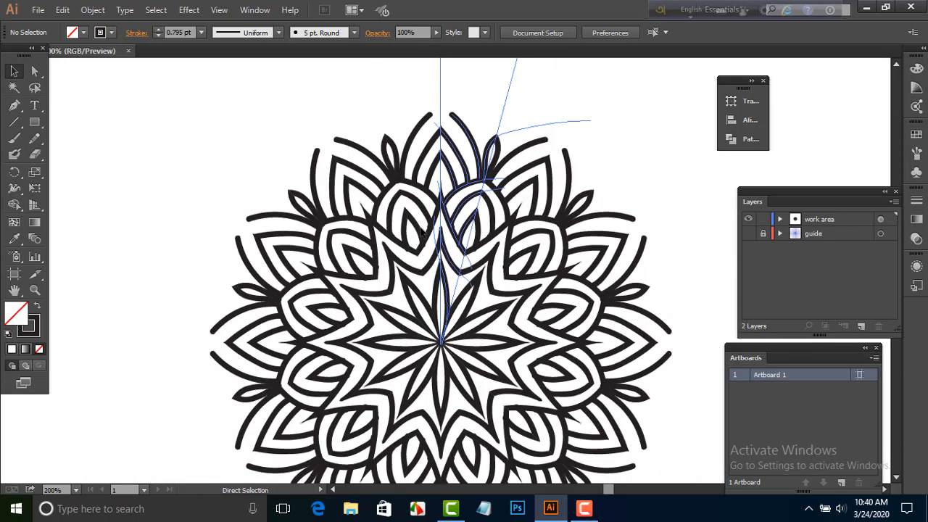
pyautogui.click(748, 233)
pyautogui.hotkey('ctrl', '-')
pyautogui.hotkey('ctrl', '-')
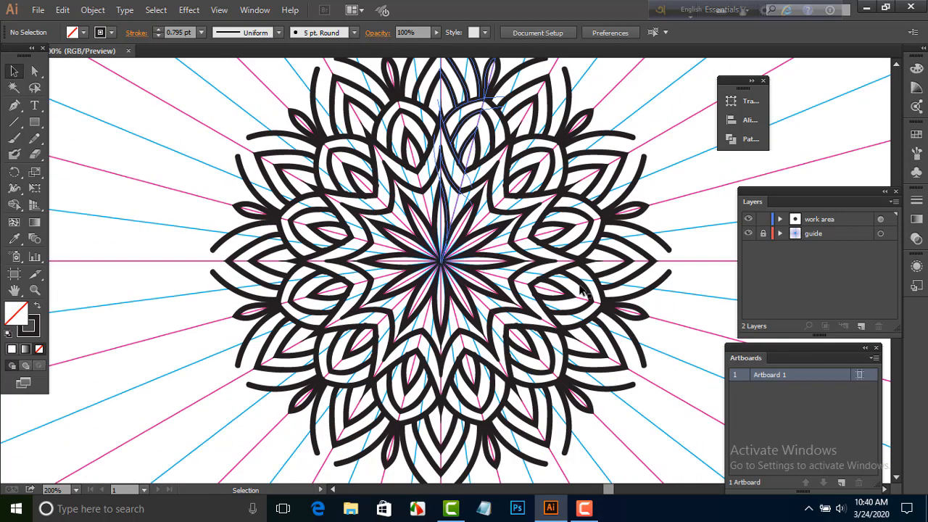